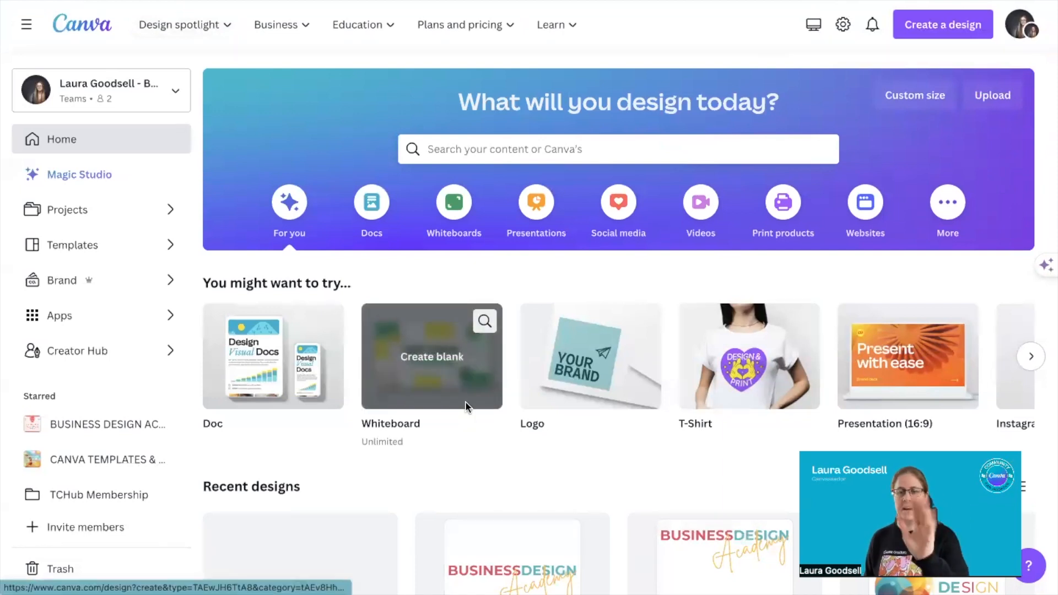
Step: Create a new blank Facebook Post (Landscape) design
left_click(941, 33)
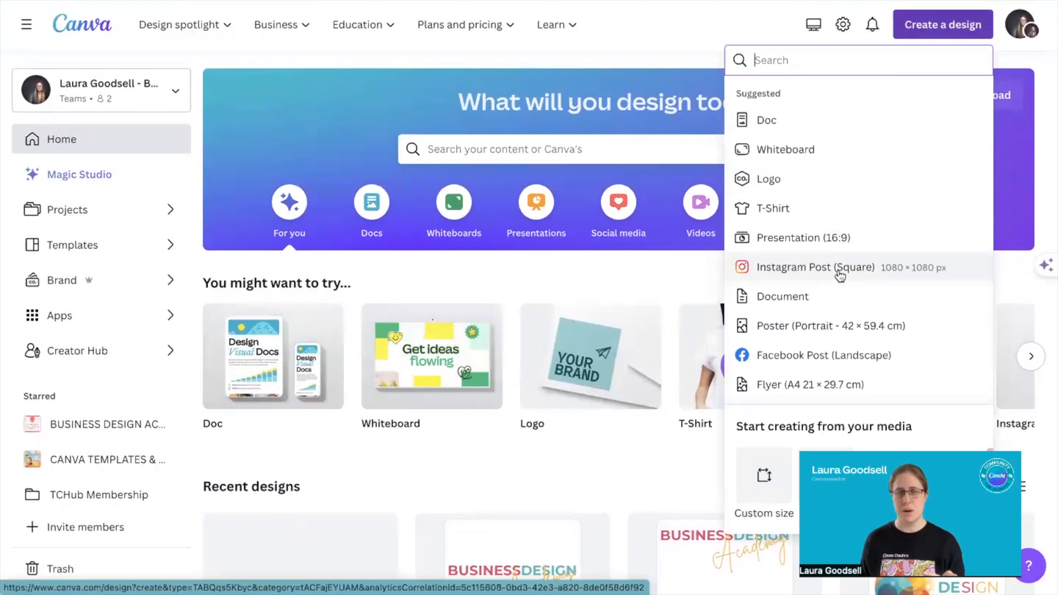
scroll(841, 338, "down", 3)
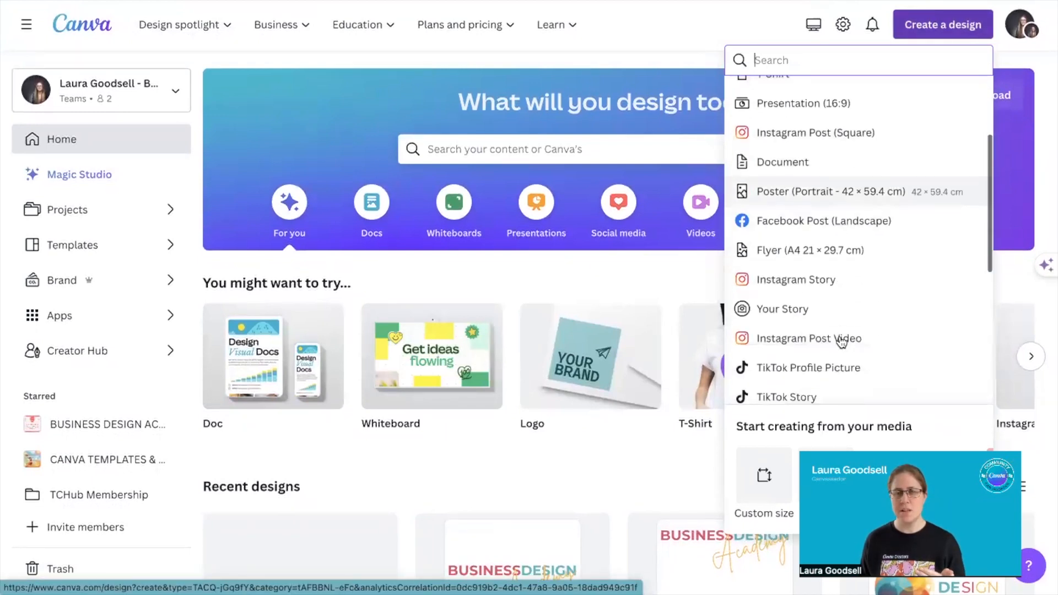
left_click(834, 211)
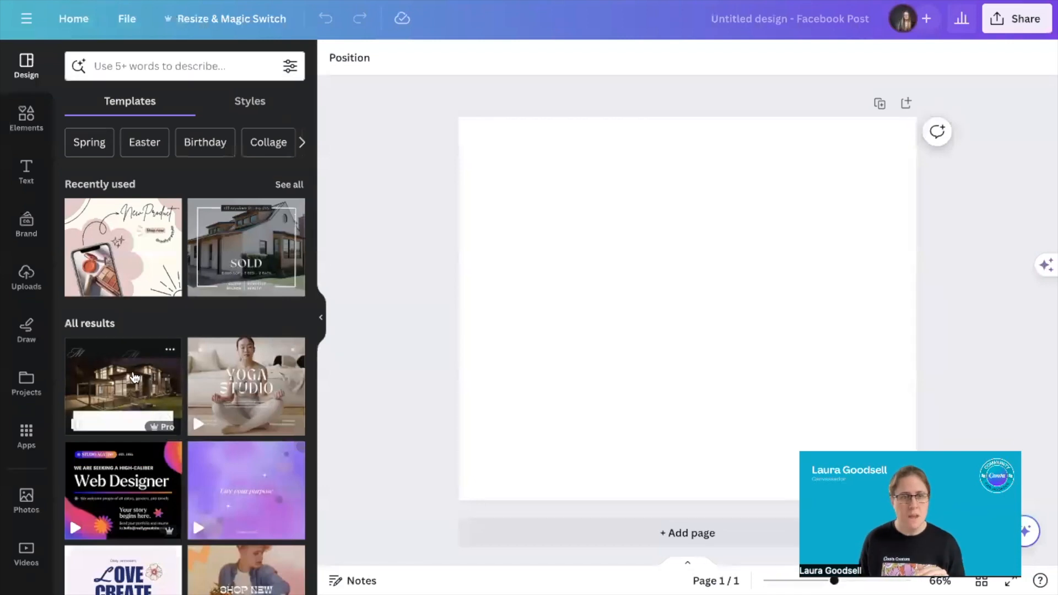
Step: Apply the black "Web Designer" hiring template with pink and purple gradients to the blank page
scroll(134, 378, "down", 5)
scroll(134, 377, "up", 5)
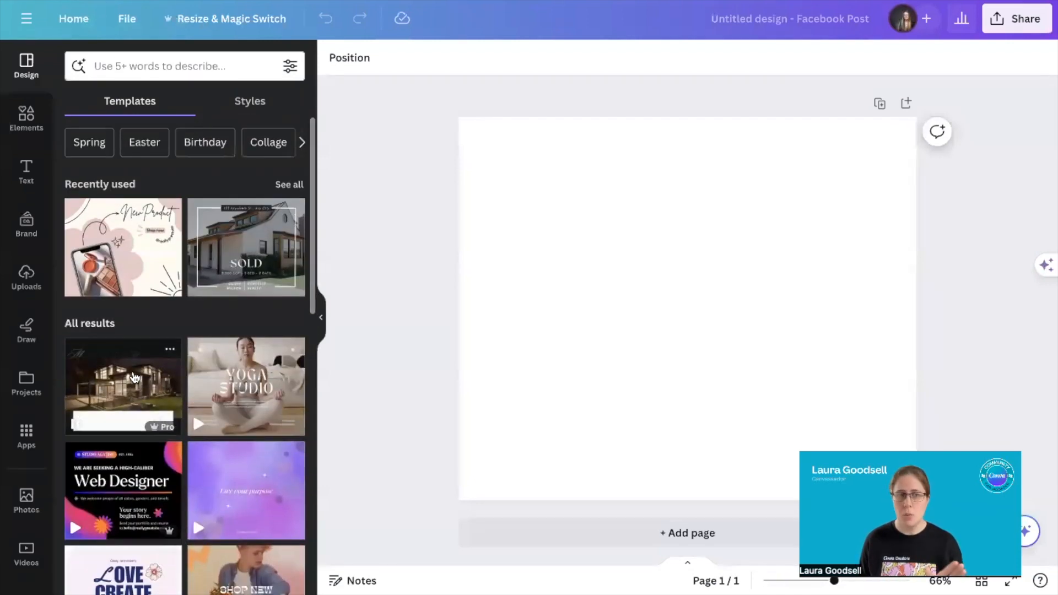
left_click(124, 496)
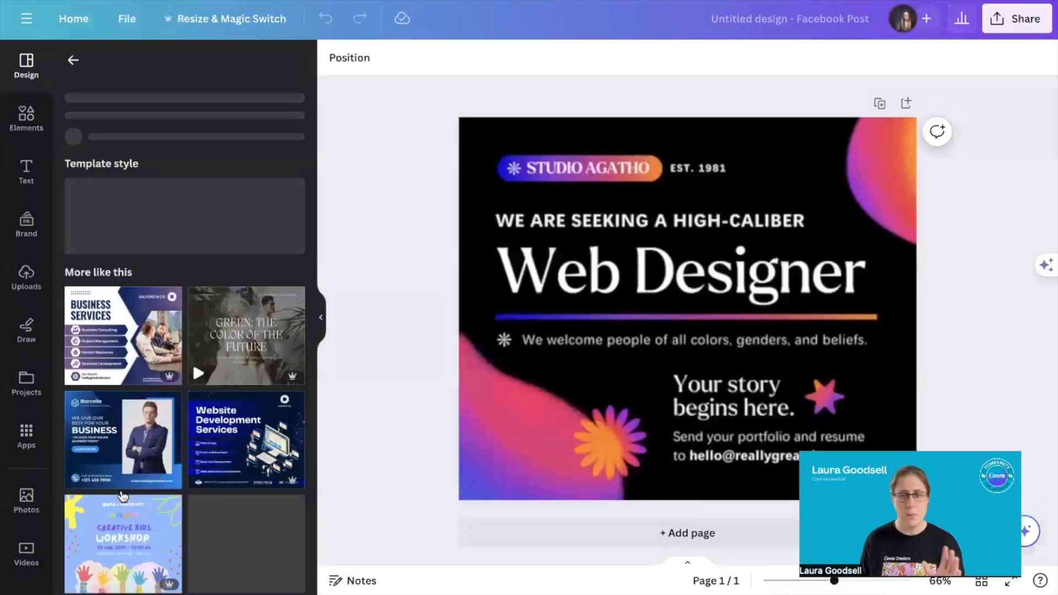
Step: Search the Resize & Magic Switch options for "facebook" and look through the available sizes
mouse_move(200, 388)
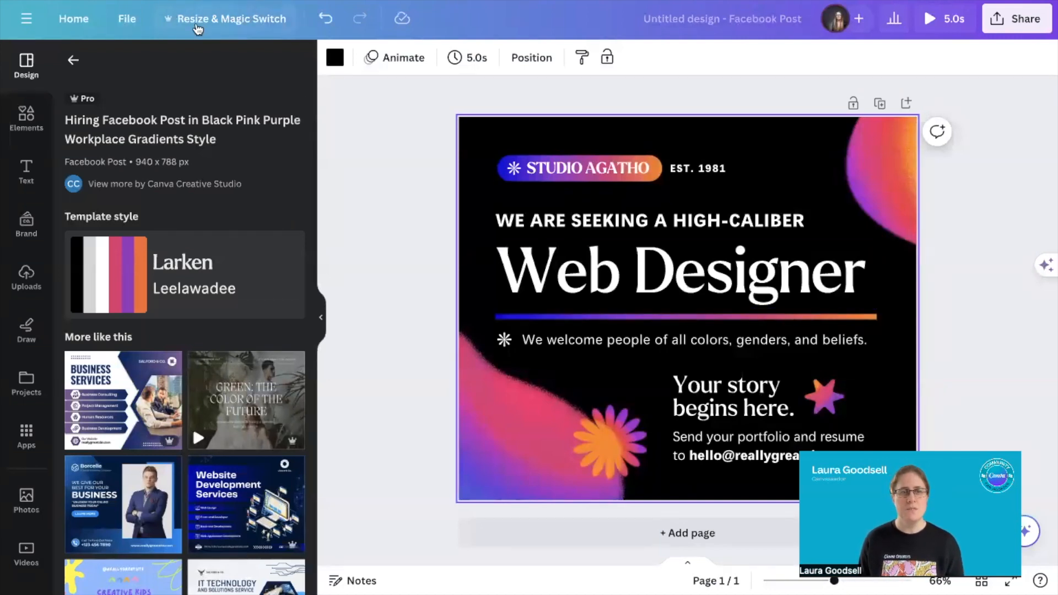
left_click(228, 23)
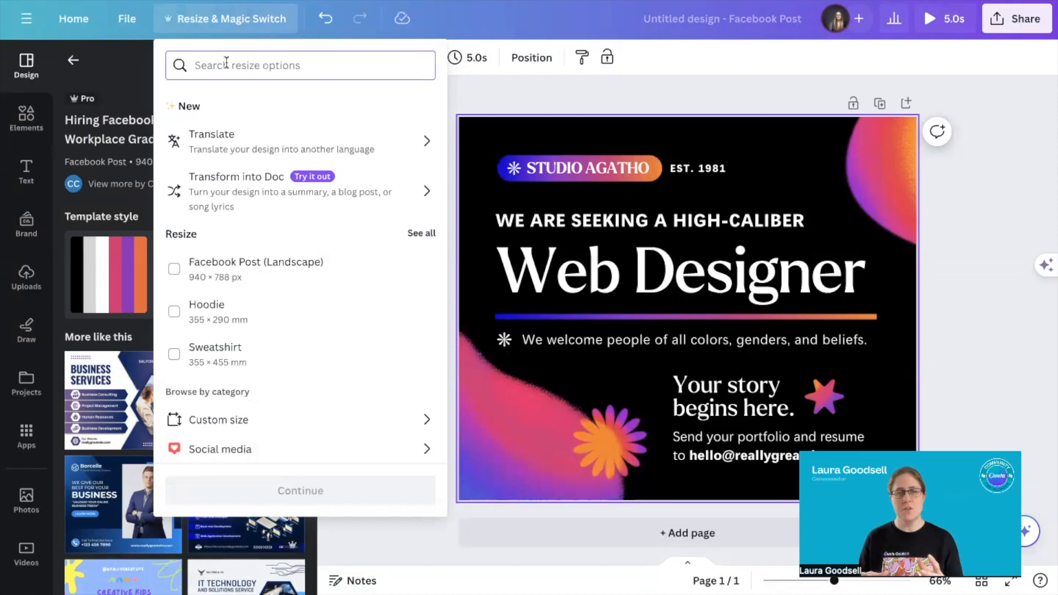
type("facebook")
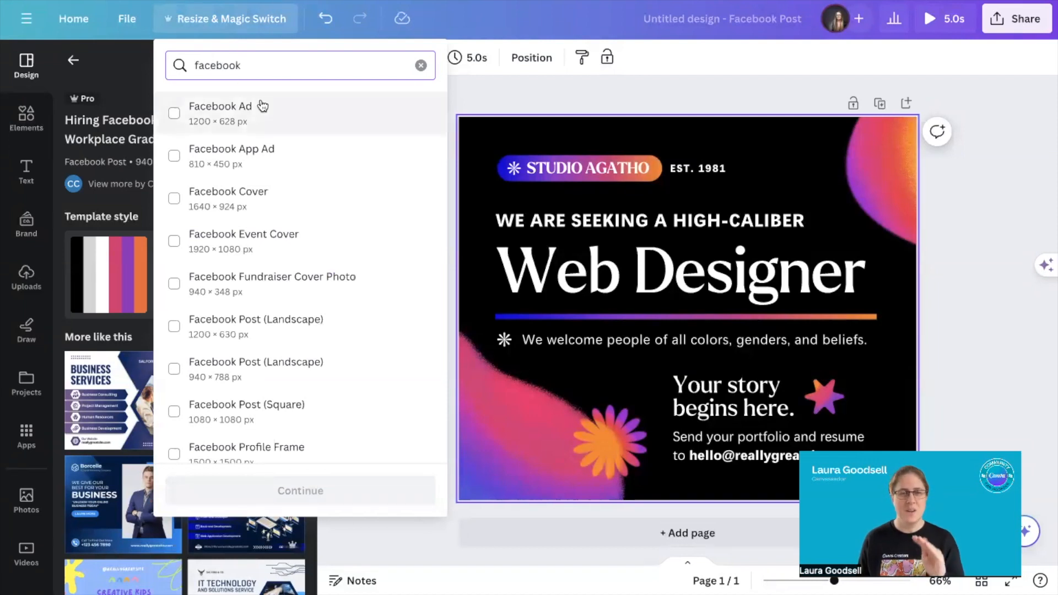
scroll(260, 369, "down", 10)
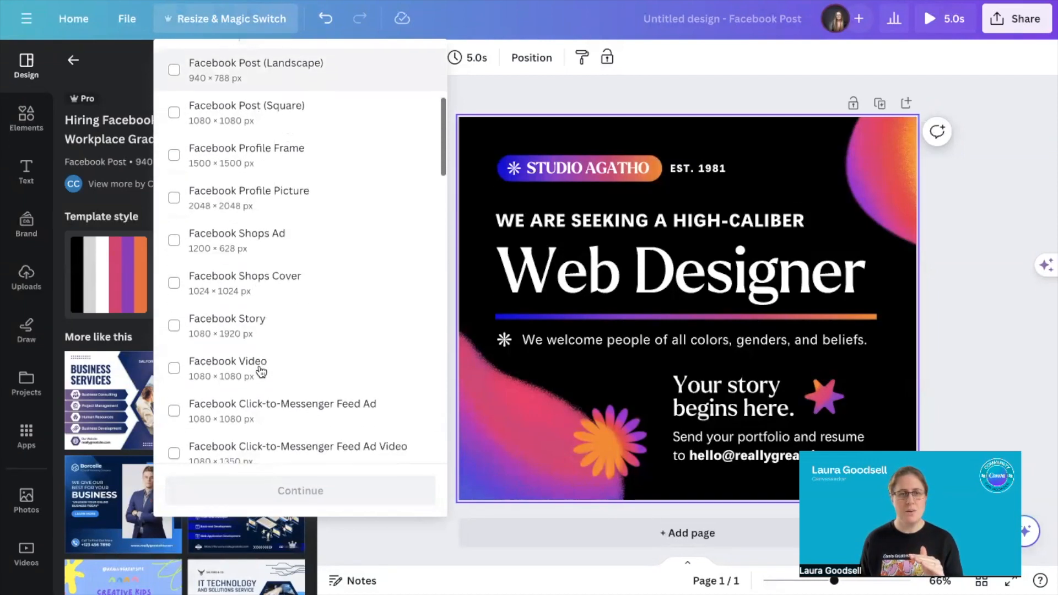
scroll(260, 370, "down", 8)
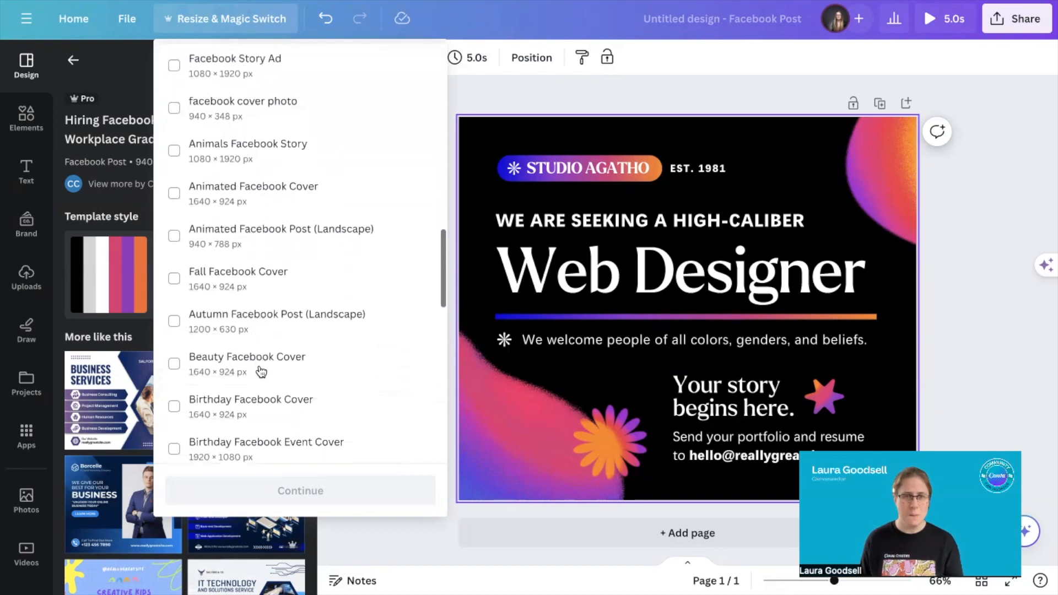
scroll(260, 371, "up", 15)
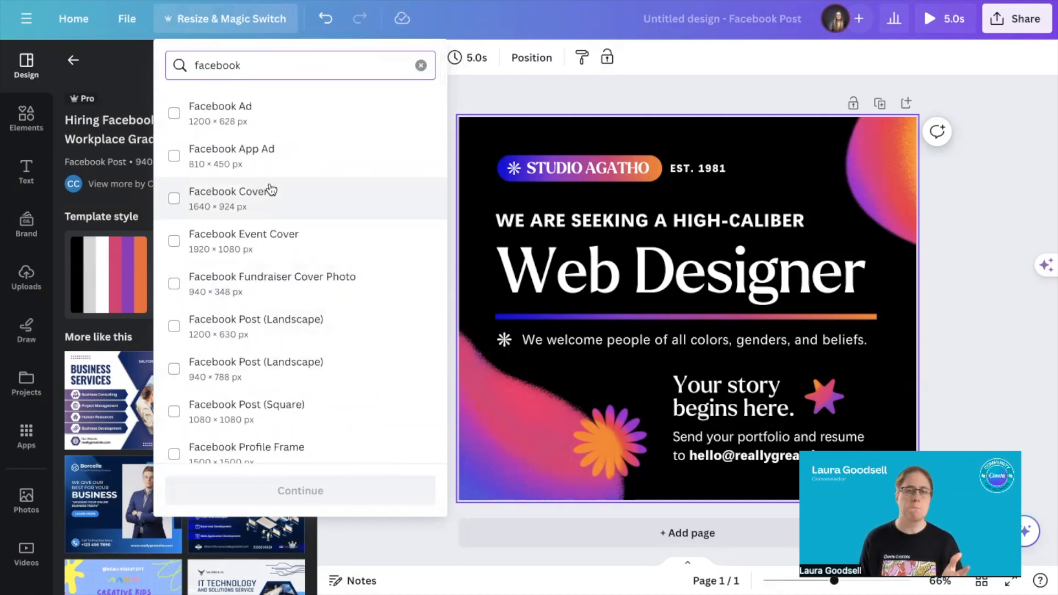
Step: Select the resize formats Facebook Cover, Facebook Event Cover, Facebook Post (Landscape) 1200 × 630 px, Facebook Profile Frame and Facebook Story
left_click(174, 205)
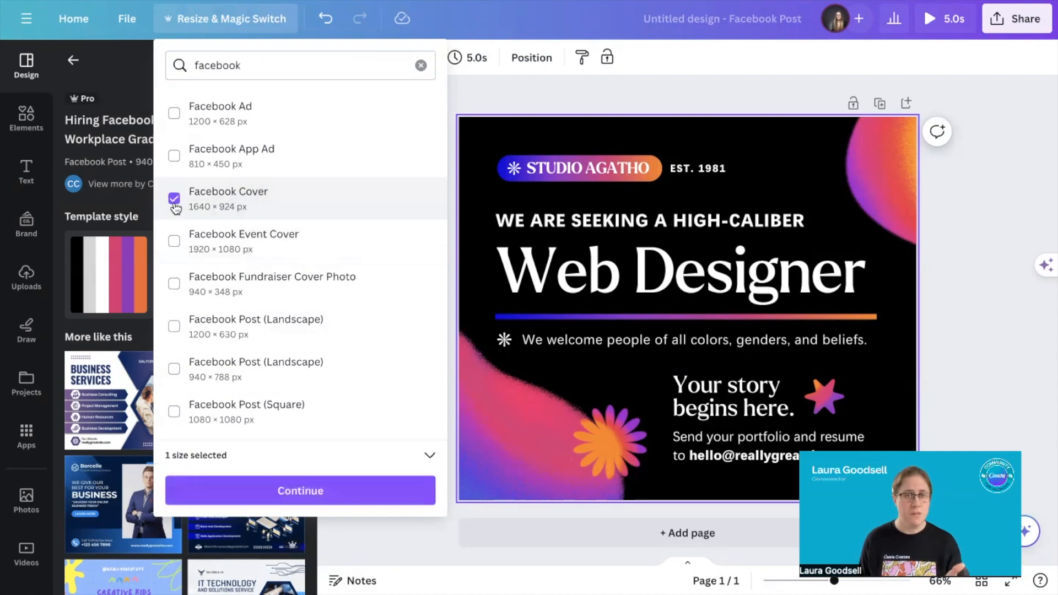
left_click(175, 241)
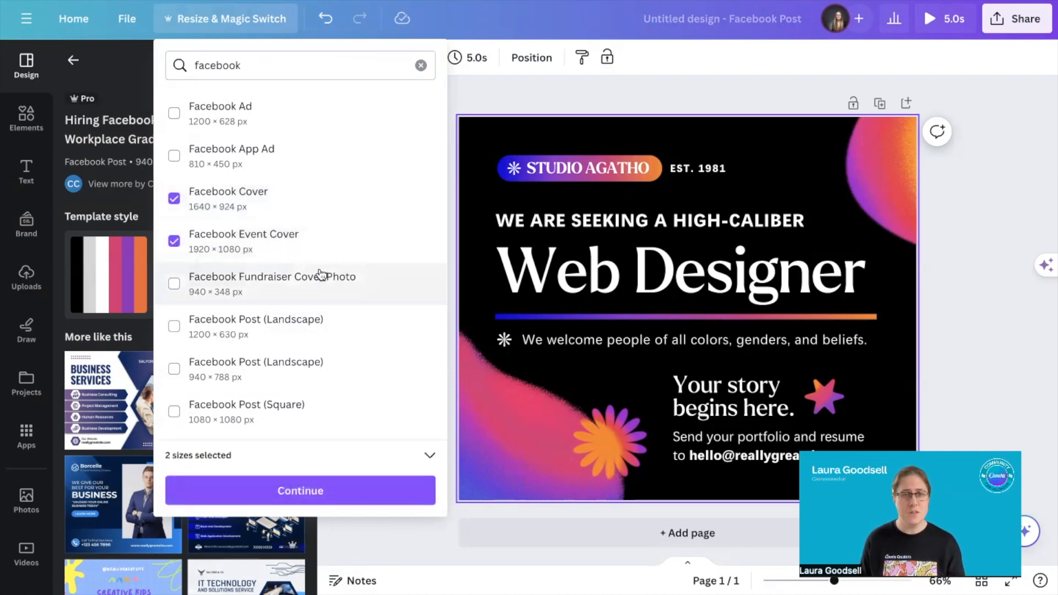
scroll(320, 274, "down", 4)
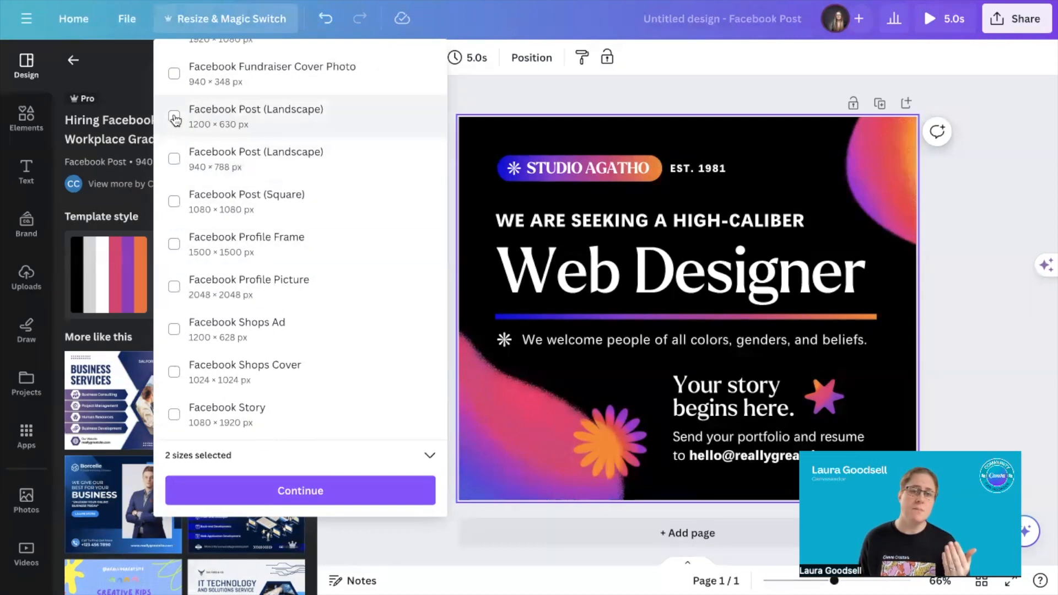
left_click(174, 117)
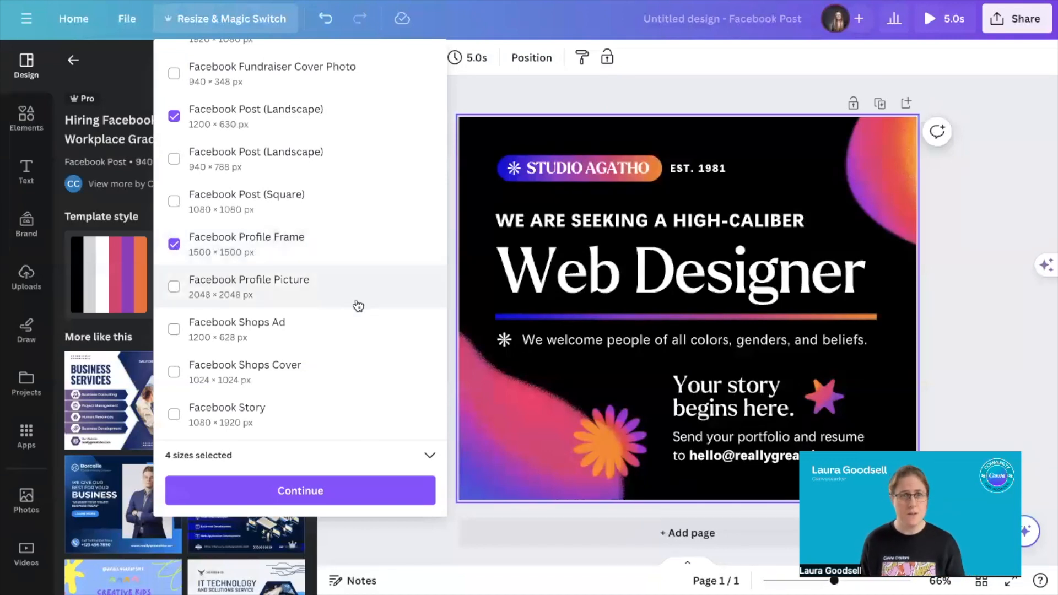
scroll(355, 304, "down", 4)
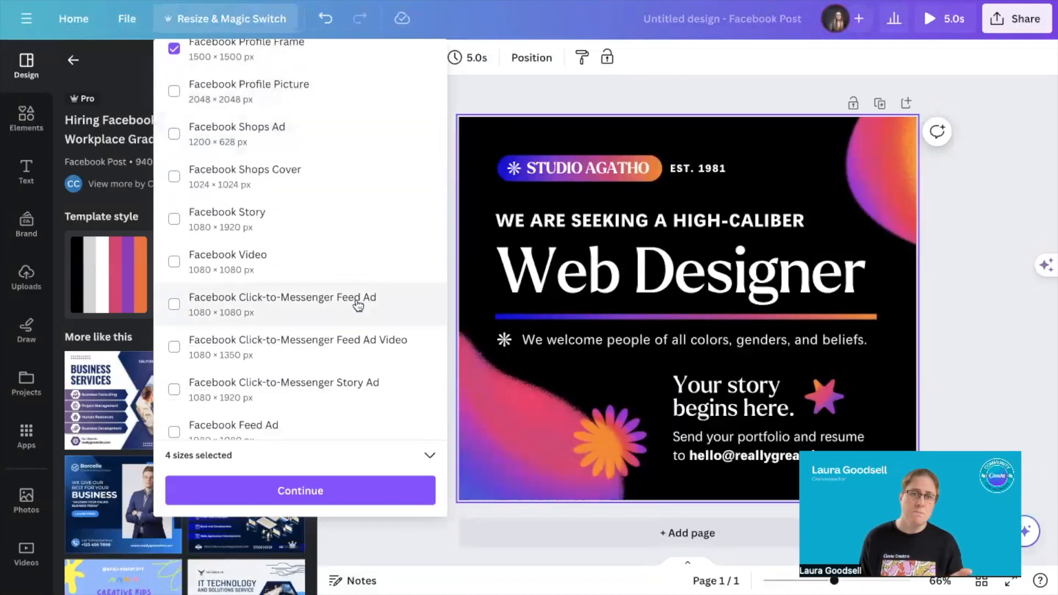
left_click(174, 219)
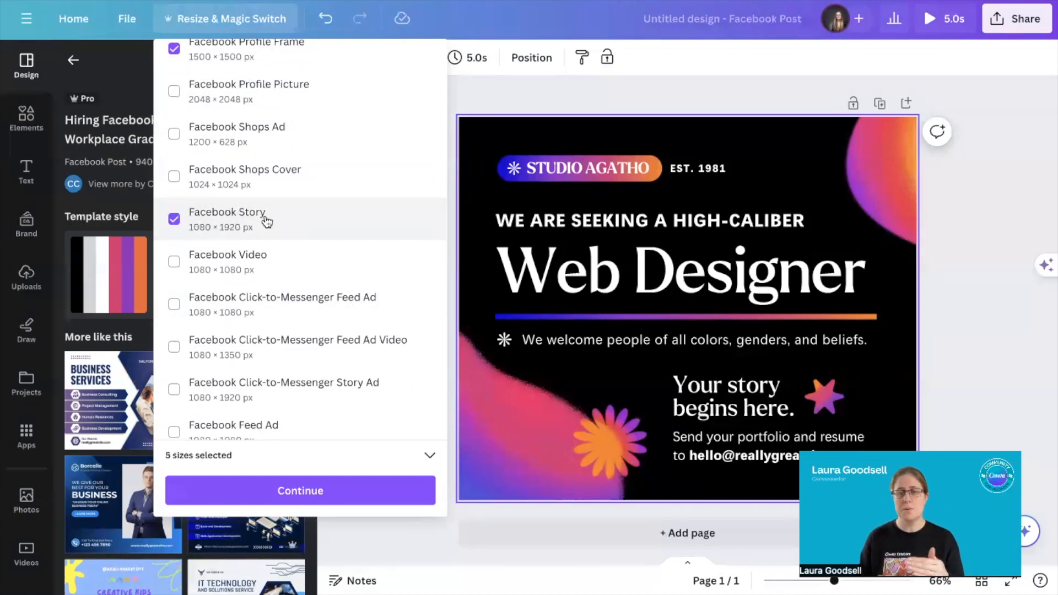
scroll(267, 221, "up", 8)
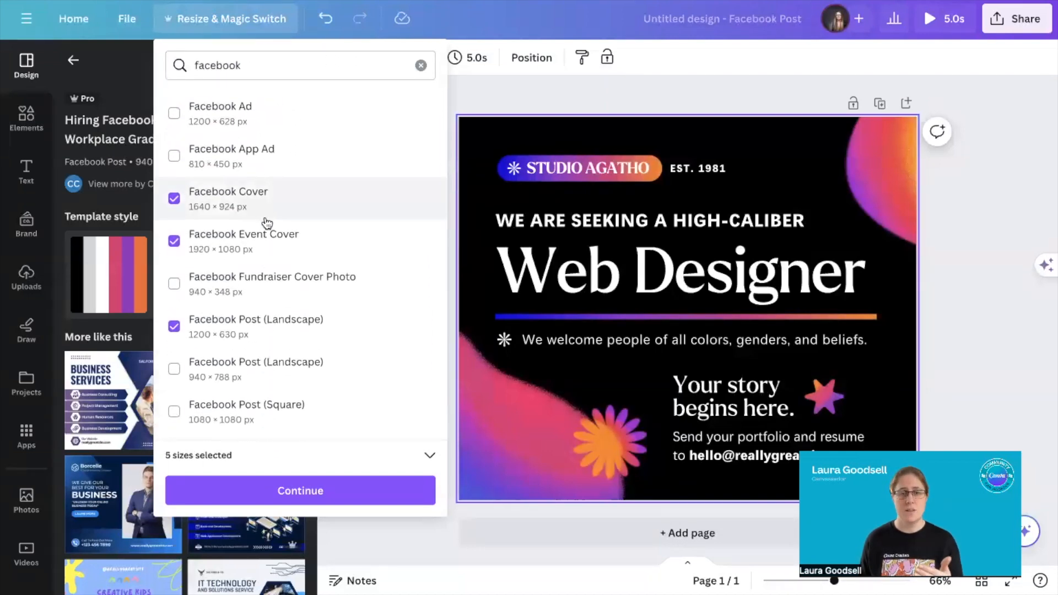
scroll(341, 369, "down", 5)
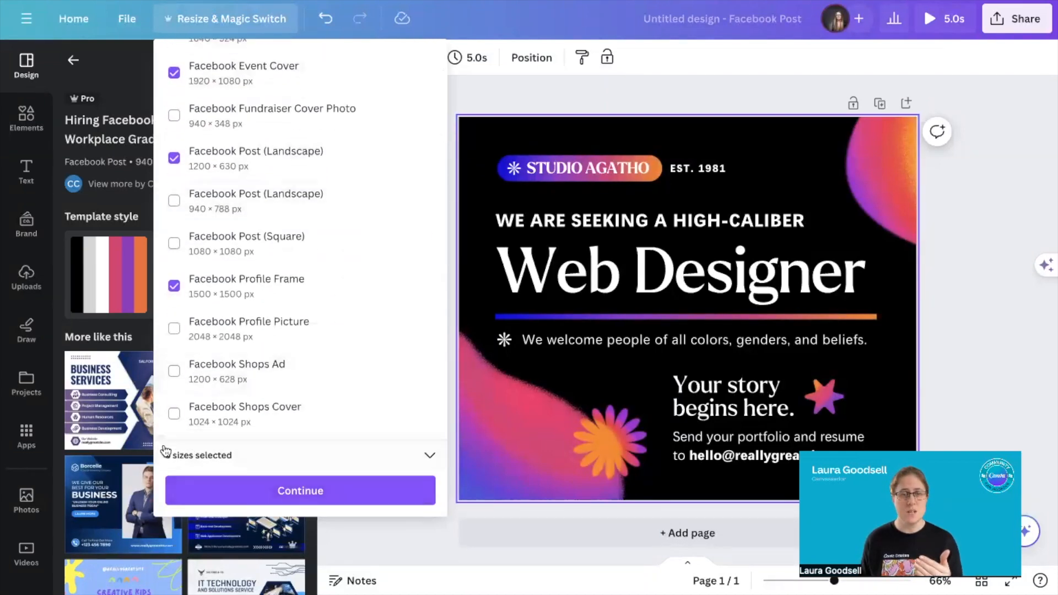
Step: Resize the design into copies for all five selected formats and open the resulting designs
left_click(305, 492)
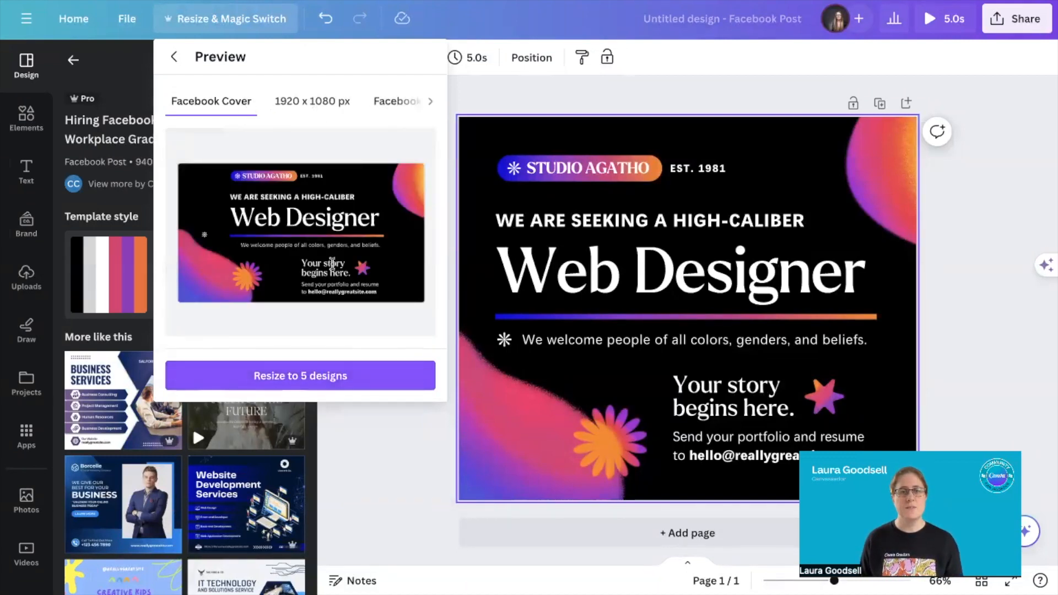
left_click(297, 377)
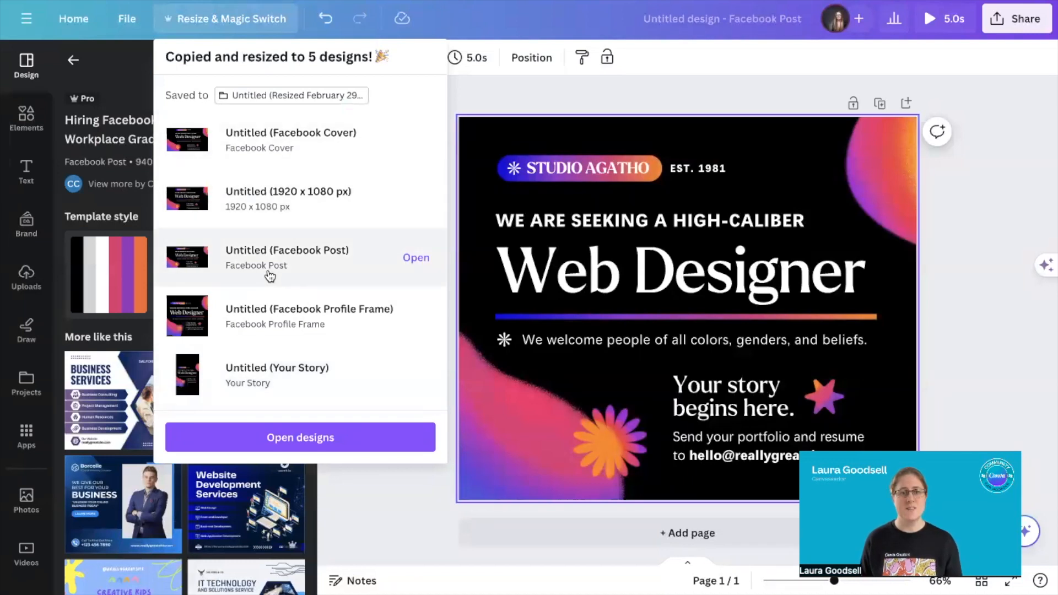
left_click(301, 438)
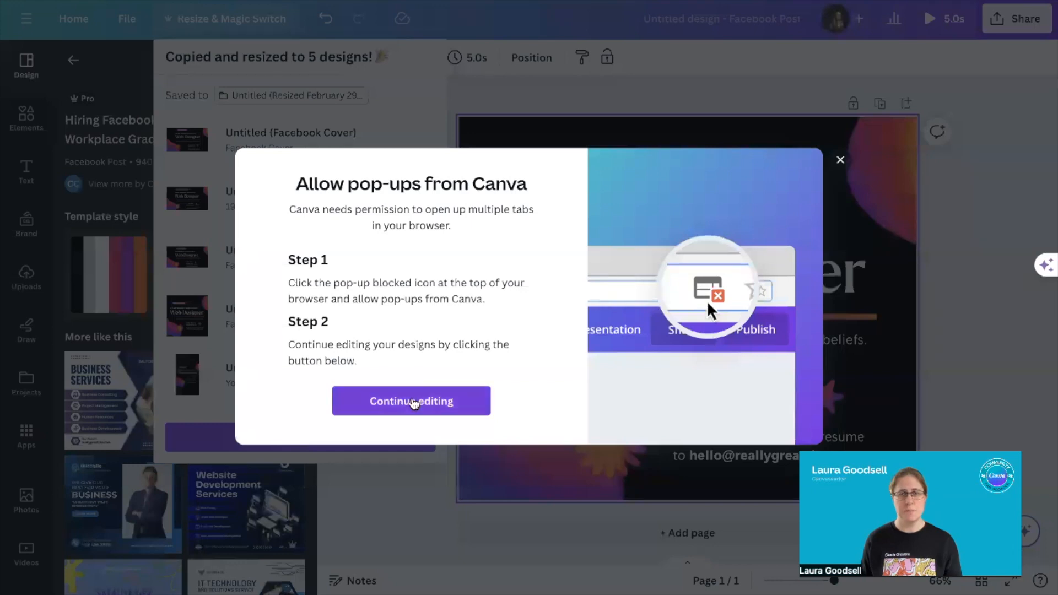
left_click(414, 402)
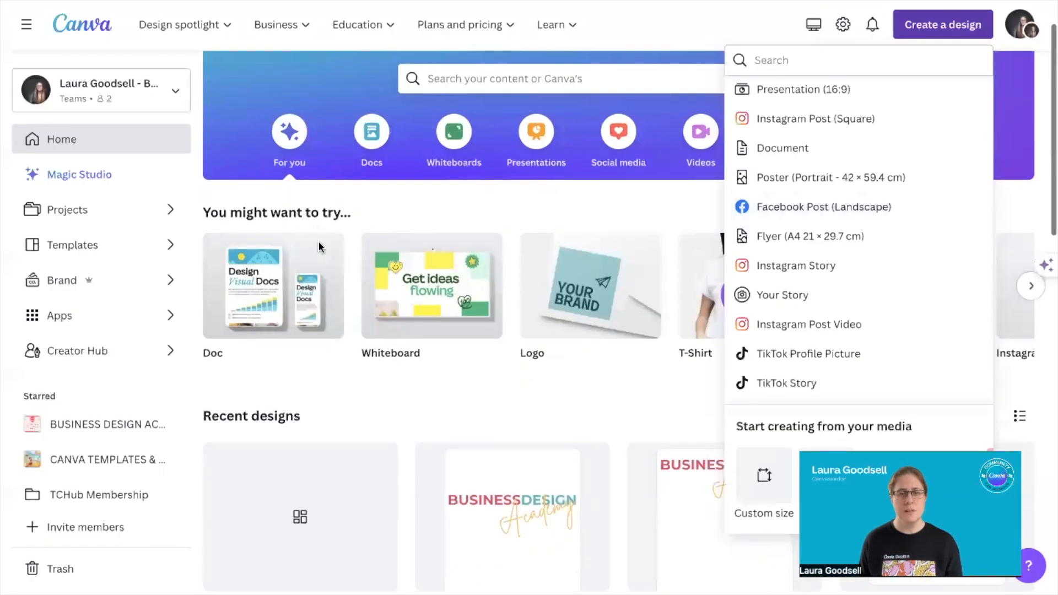
Step: Look through the recent designs on the home page and open the Projects overview
scroll(318, 241, "down", 5)
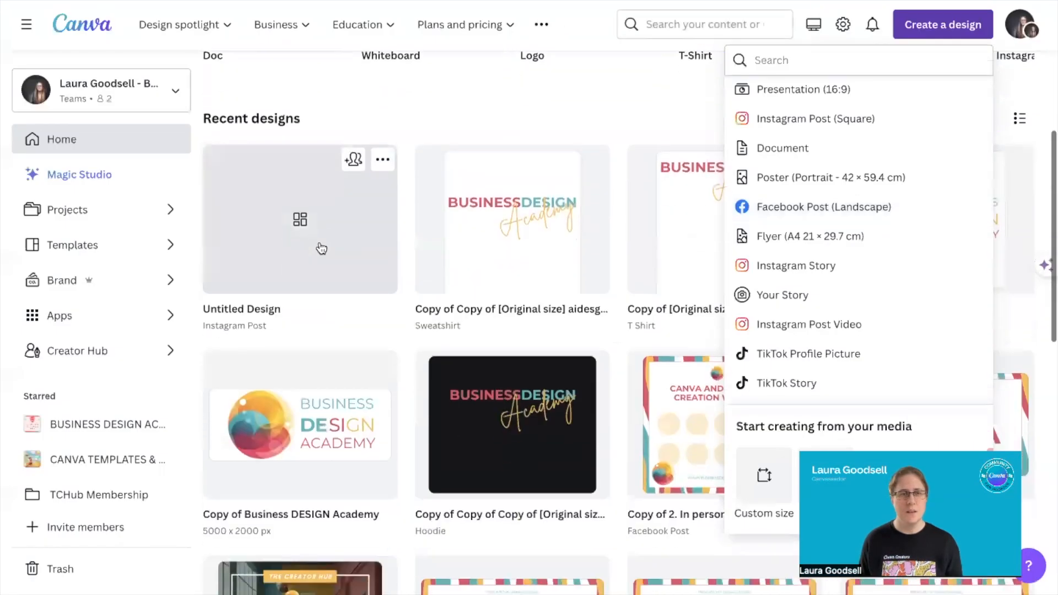
scroll(319, 240, "down", 3)
scroll(319, 240, "up", 8)
left_click(80, 219)
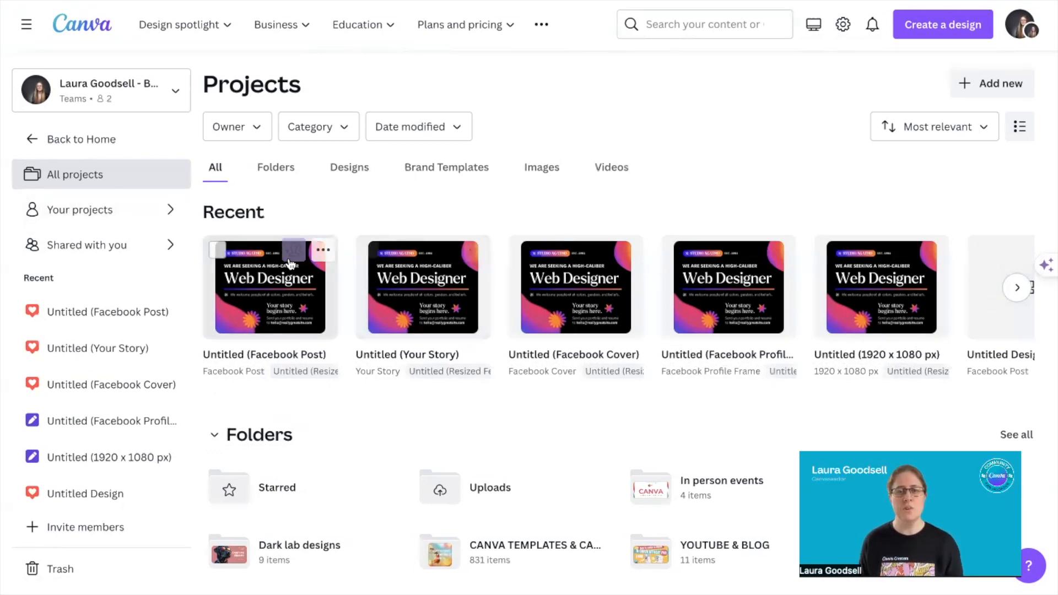
Step: Open the five resized designs: Your Story, Facebook Post, Facebook Cover, Facebook Profile Frame and 1920 x 1080 px
left_click(445, 281)
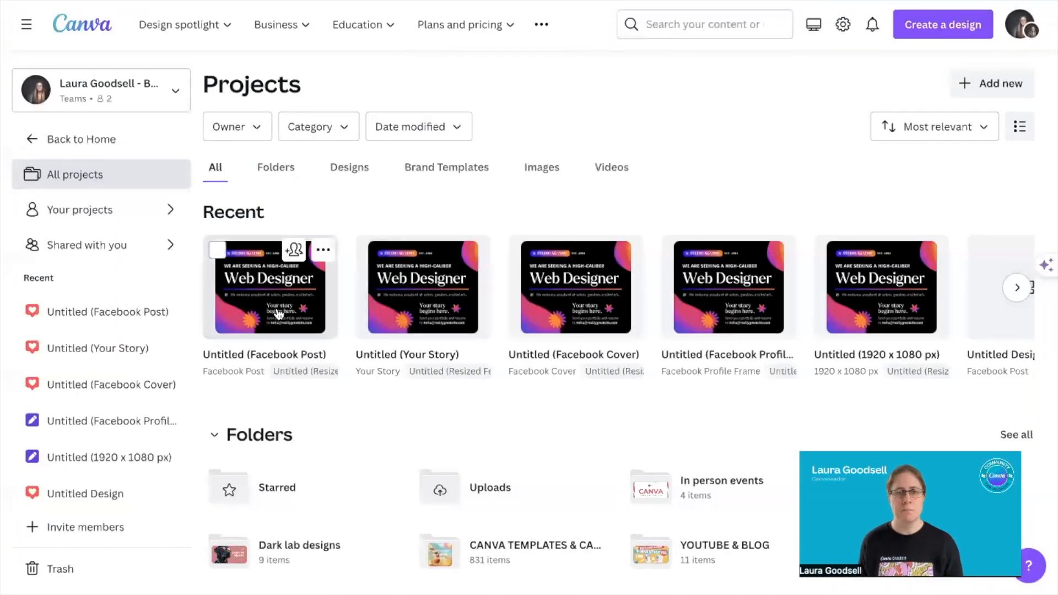
left_click(278, 314)
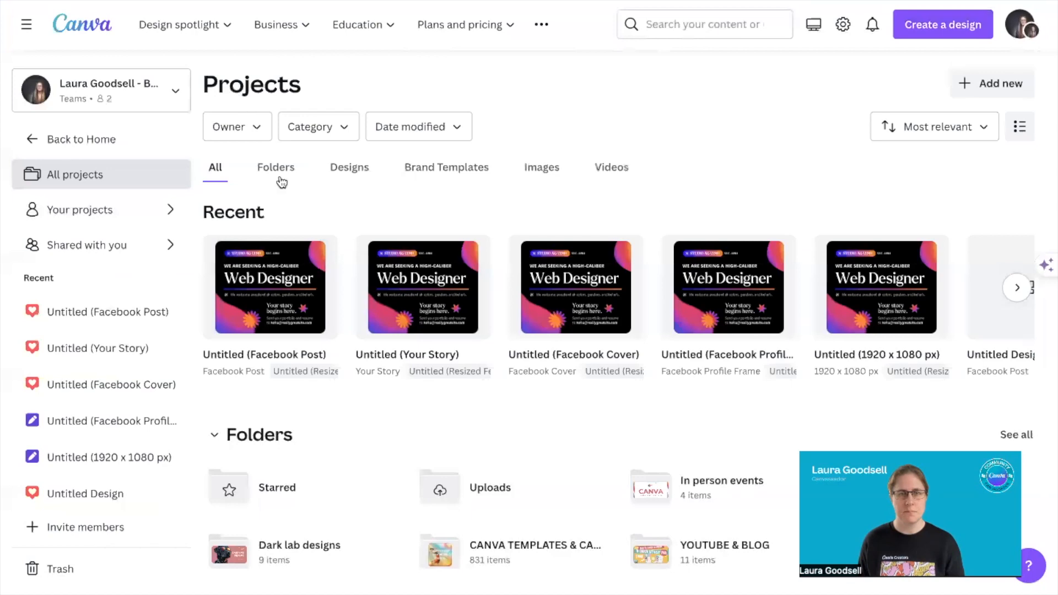
left_click(569, 282)
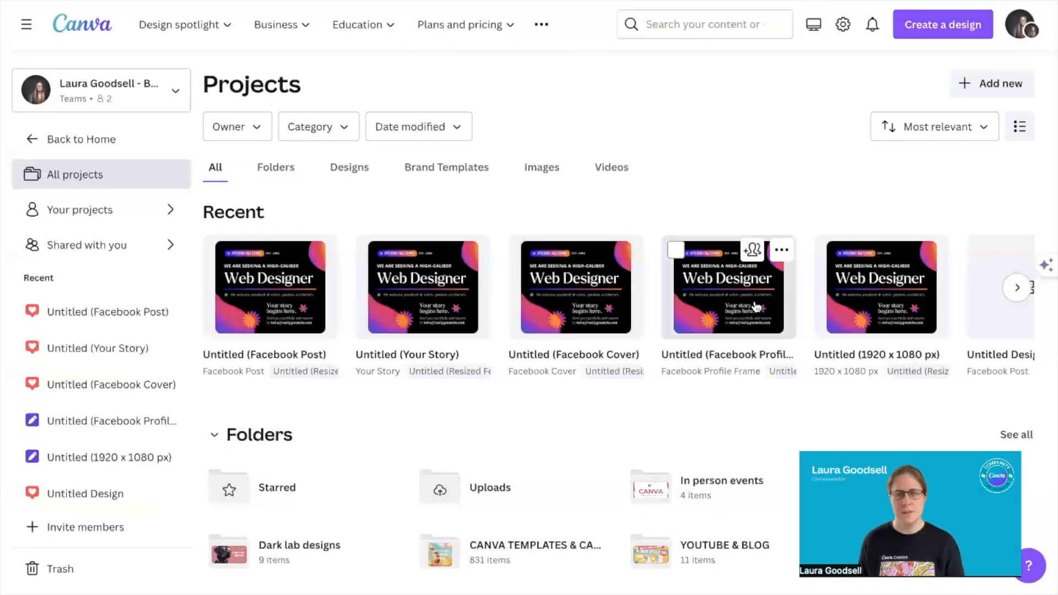
left_click(757, 307)
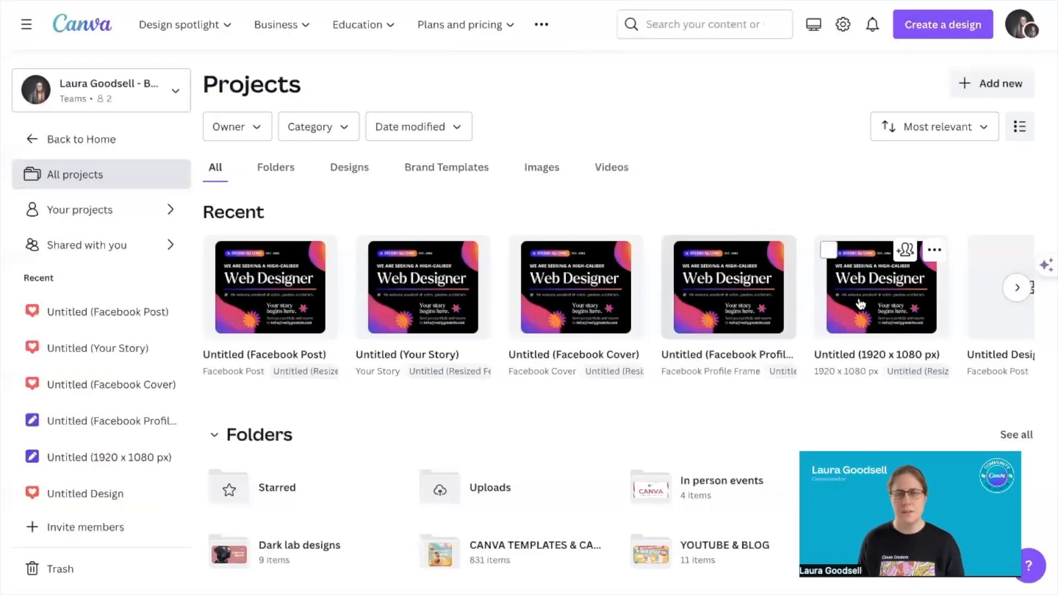
left_click(860, 304)
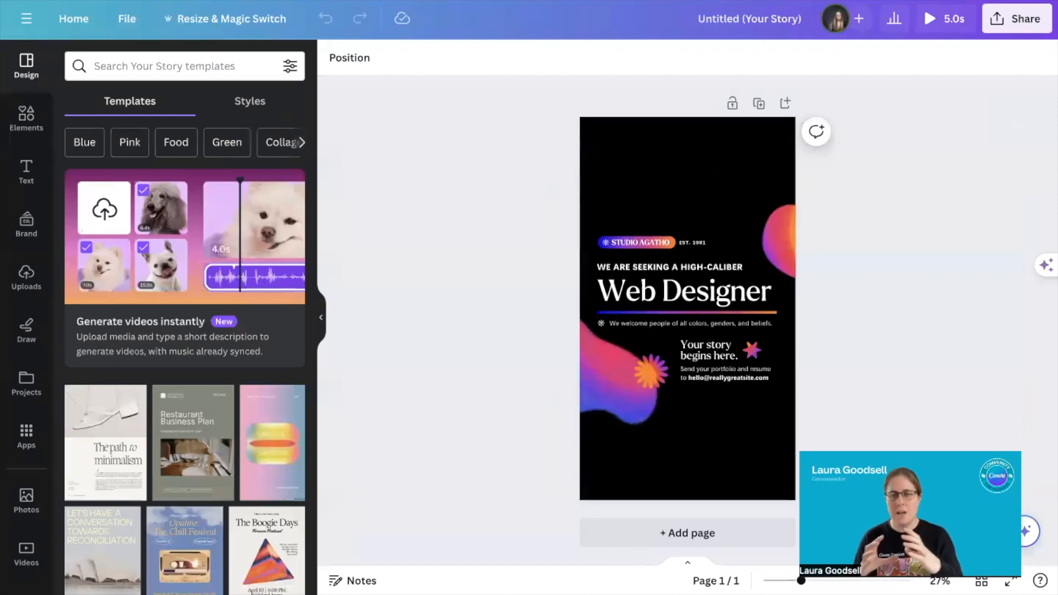
Step: Spread out the story layout by moving the gradient blobs into the page's upper-right and lower-left corners, the heading block up and the body text down
left_click_drag(592, 391, 604, 469)
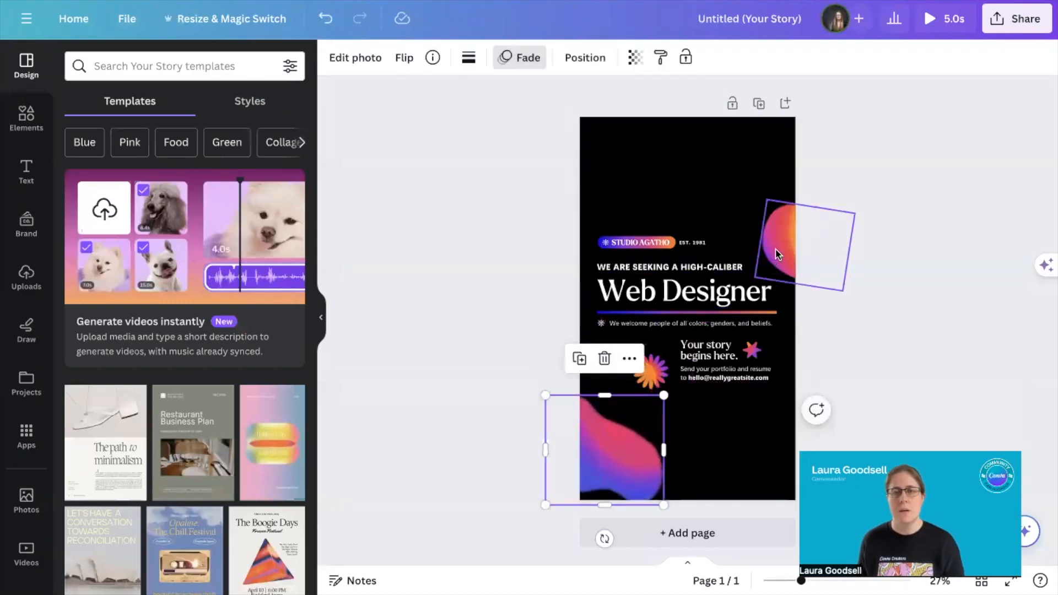
left_click_drag(779, 237, 772, 163)
left_click_drag(576, 223, 778, 317)
left_click_drag(694, 281, 695, 241)
left_click_drag(576, 318, 763, 395)
left_click_drag(550, 345, 550, 380)
left_click(587, 465)
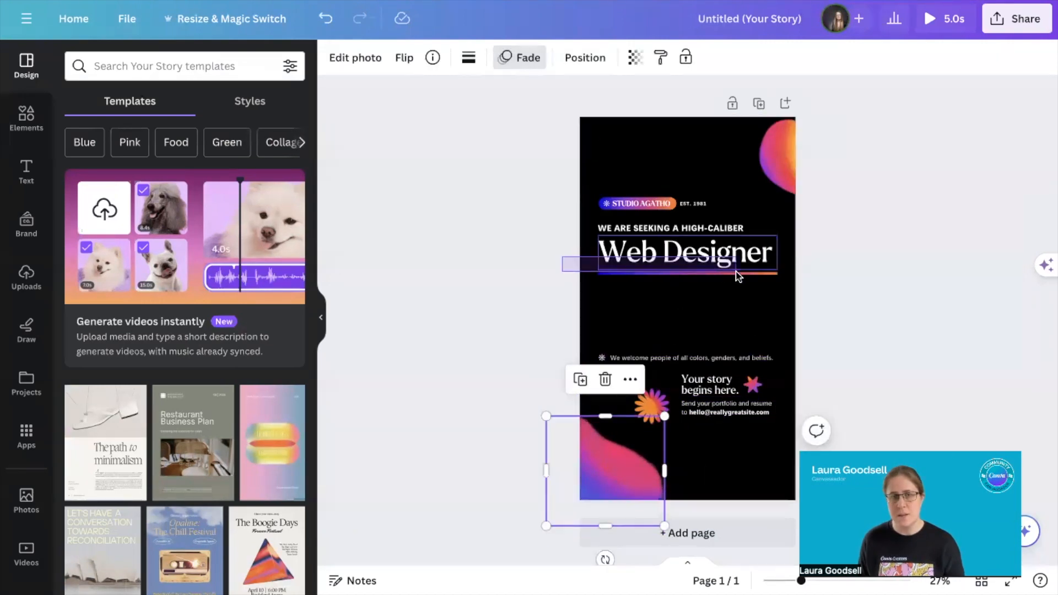
Step: Move the "Web Designer" title below the gradient line and deselect it
left_click(706, 260)
left_click_drag(707, 260, 708, 305)
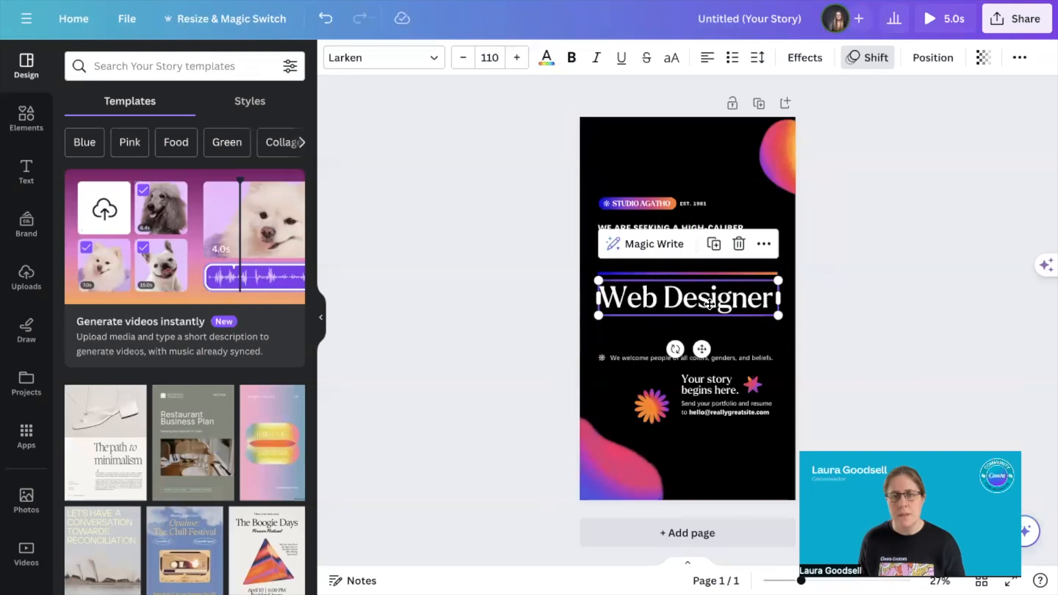
left_click(540, 256)
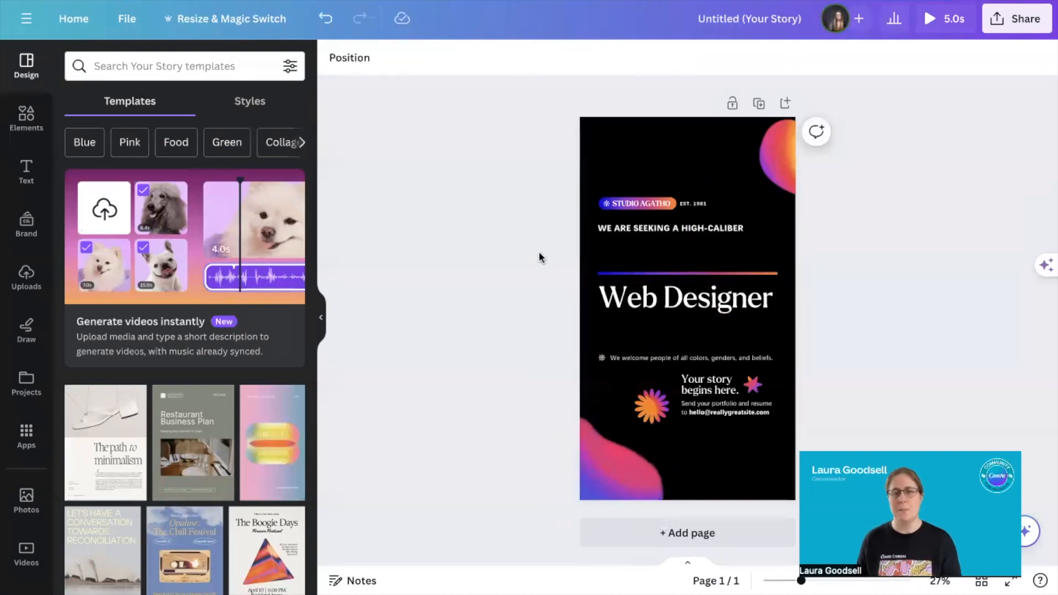
Step: Select all elements of the story layout, scale them up slightly together and recentre them on the page
left_click_drag(550, 167, 806, 399)
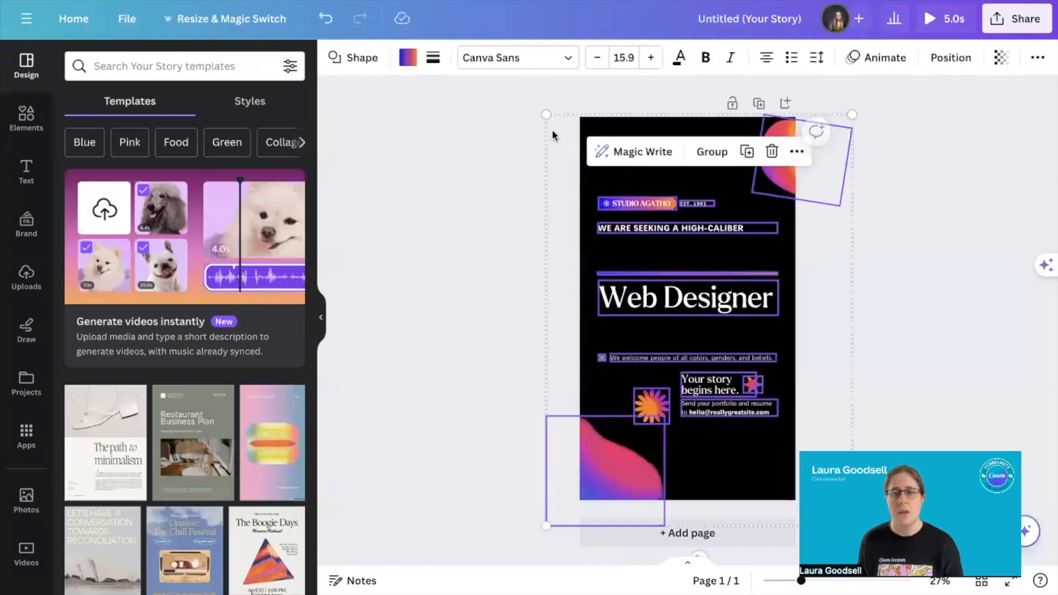
left_click_drag(544, 114, 537, 102)
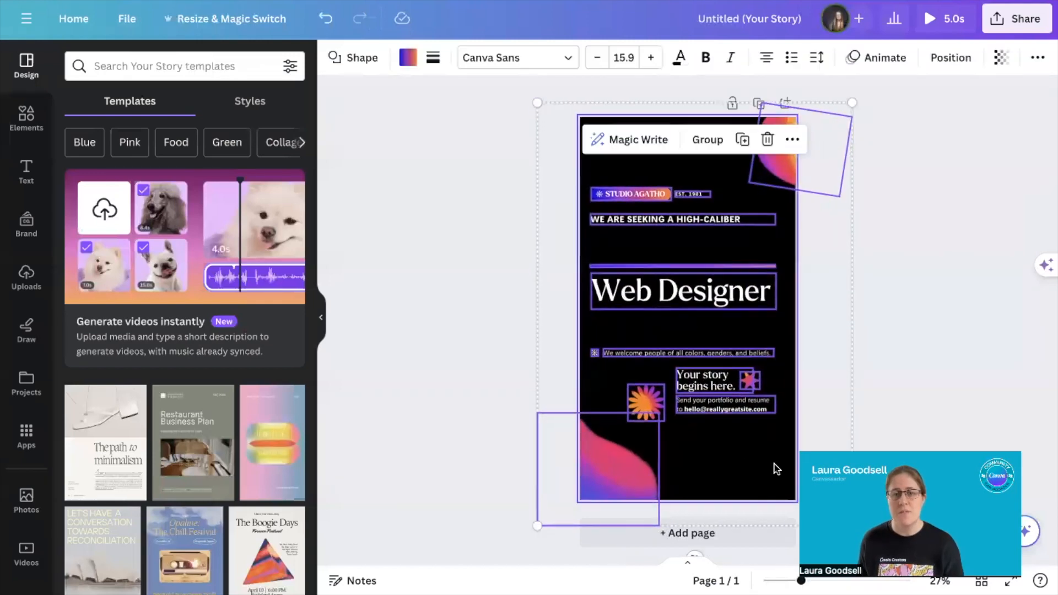
left_click_drag(699, 268, 712, 282)
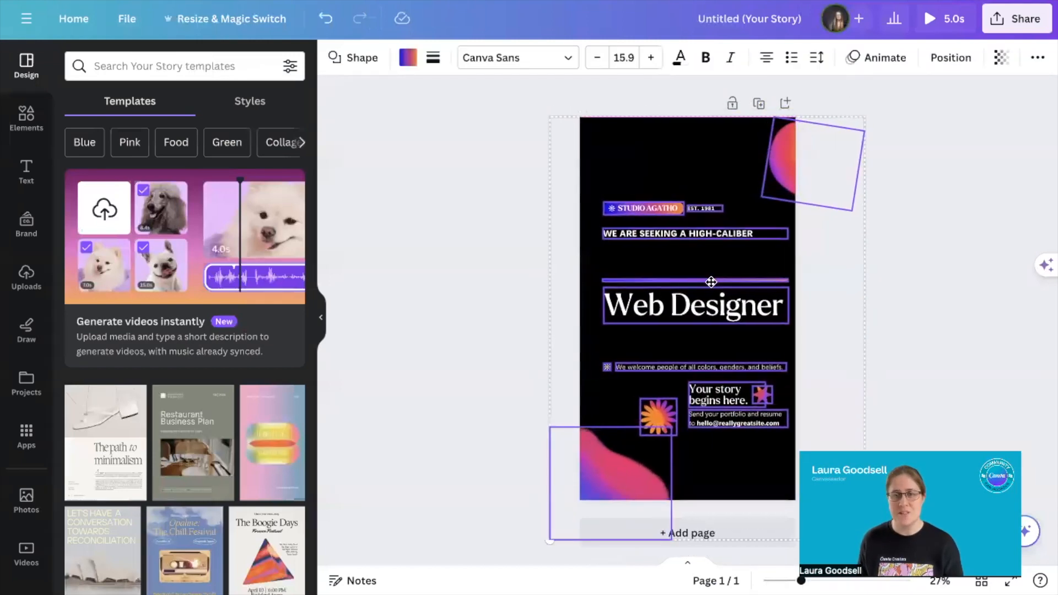
left_click_drag(546, 110, 536, 98)
left_click(702, 185)
Step: Enlarge the gradient blobs in the page's upper-right and lower-left corners and move the gradient line directly below the "Web Designer" title
left_click(768, 150)
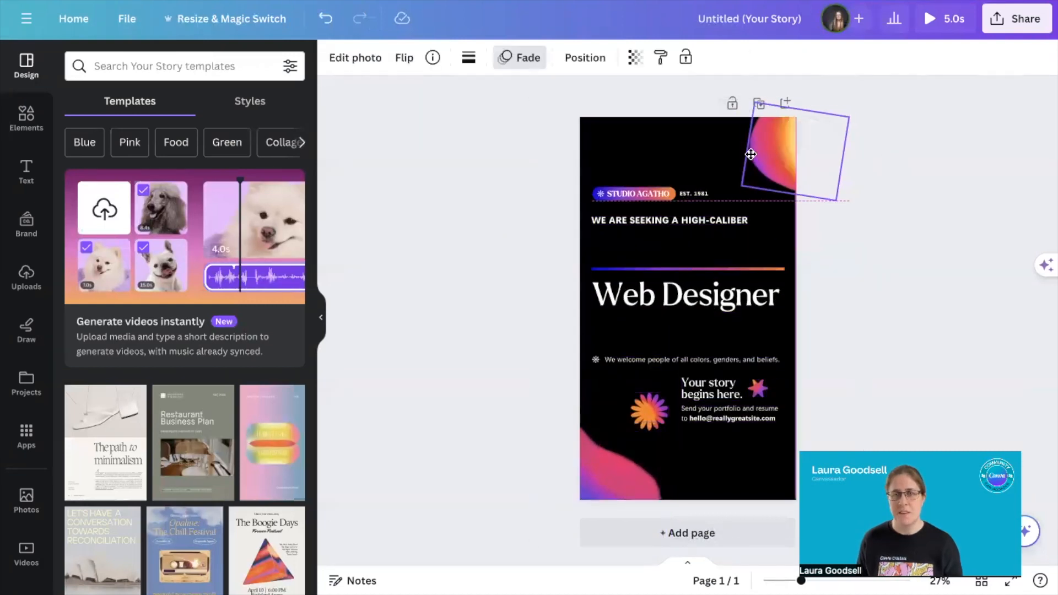
left_click_drag(741, 182, 730, 191)
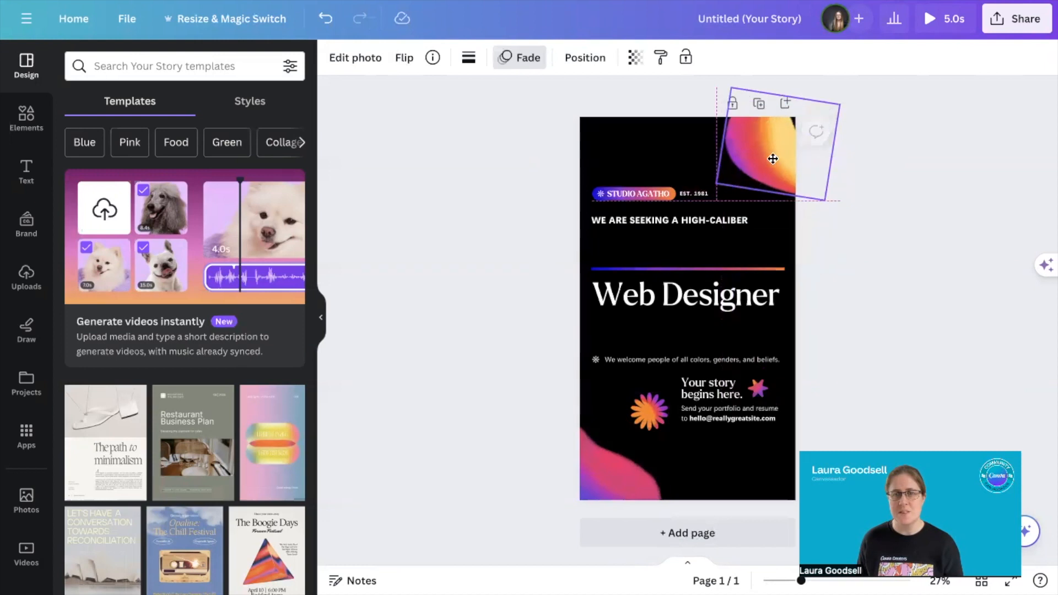
left_click(632, 437)
left_click_drag(656, 432, 668, 418)
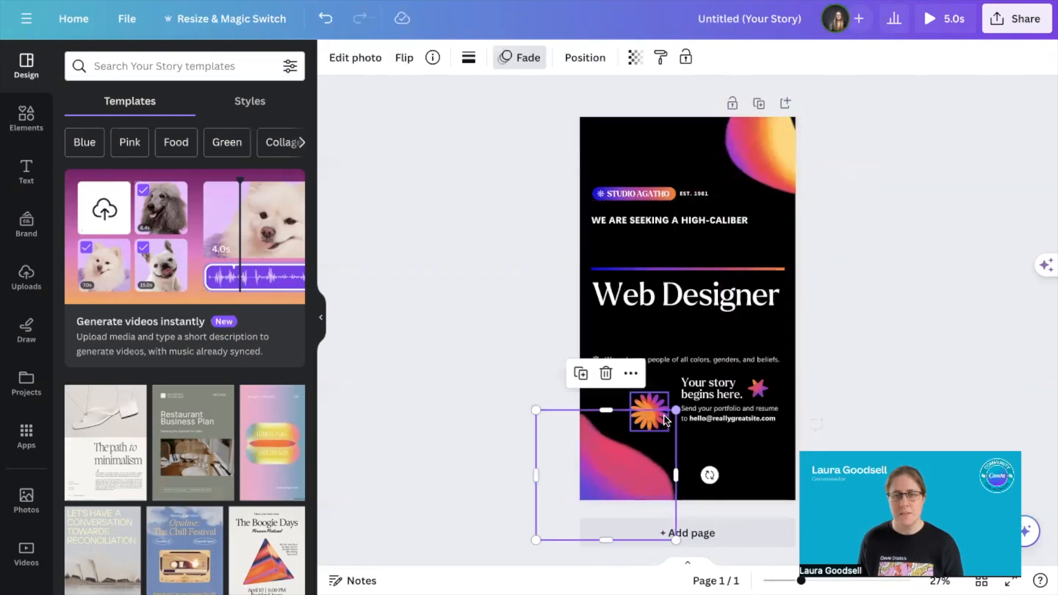
left_click(475, 371)
left_click_drag(703, 270, 705, 316)
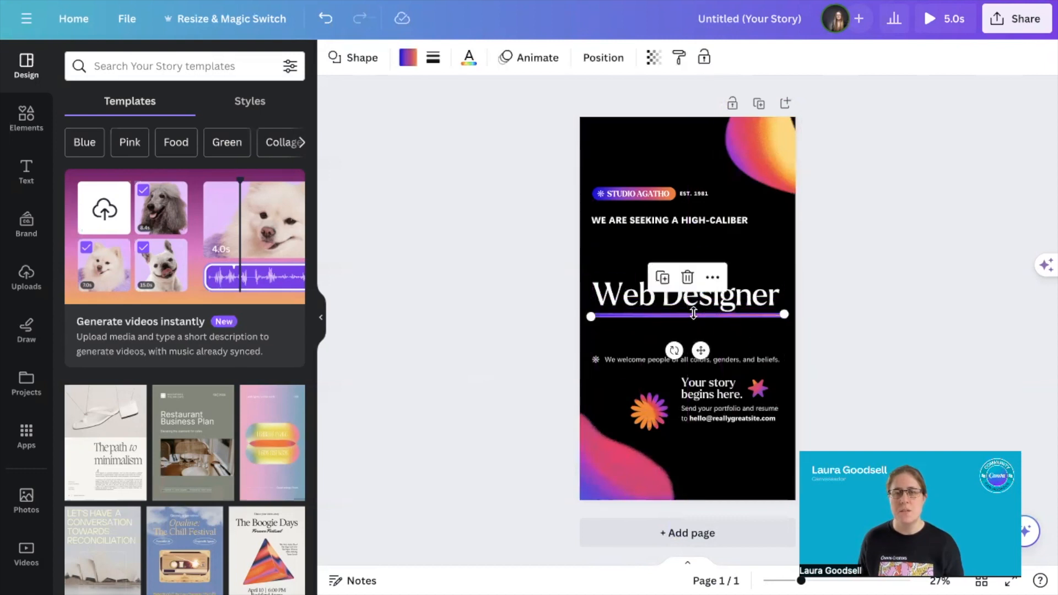
left_click(507, 308)
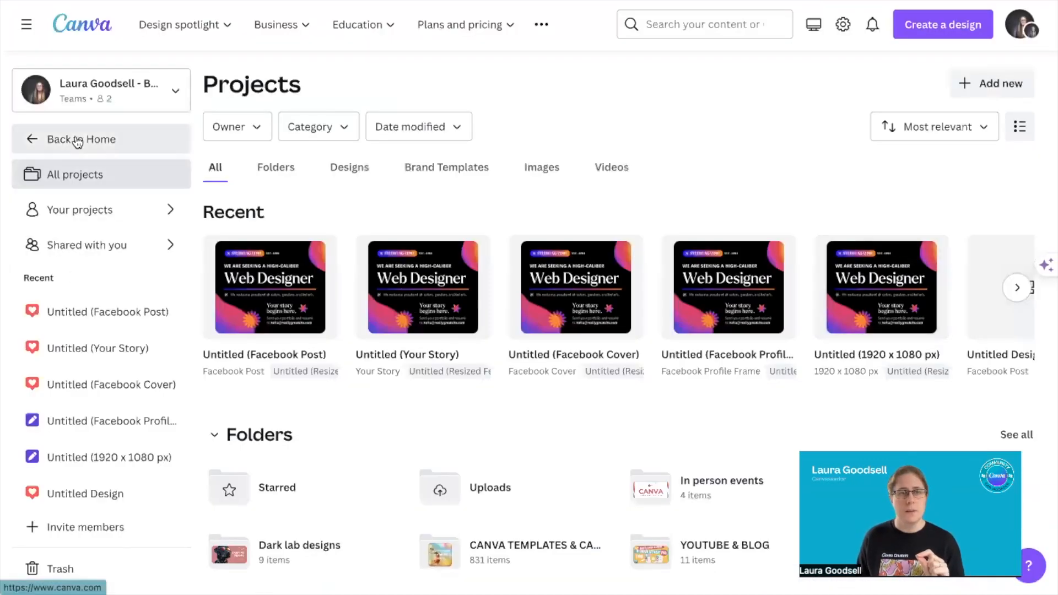
Step: Return to the home page and look through the resized copies among the recent designs
left_click(78, 142)
scroll(510, 386, "down", 3)
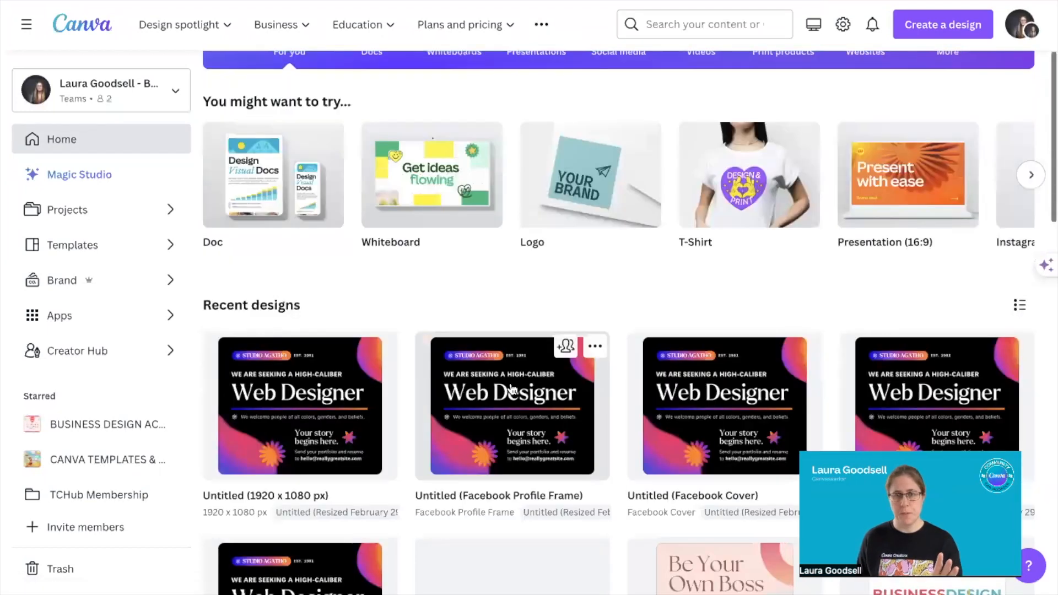
scroll(512, 389, "down", 1)
scroll(512, 388, "up", 1)
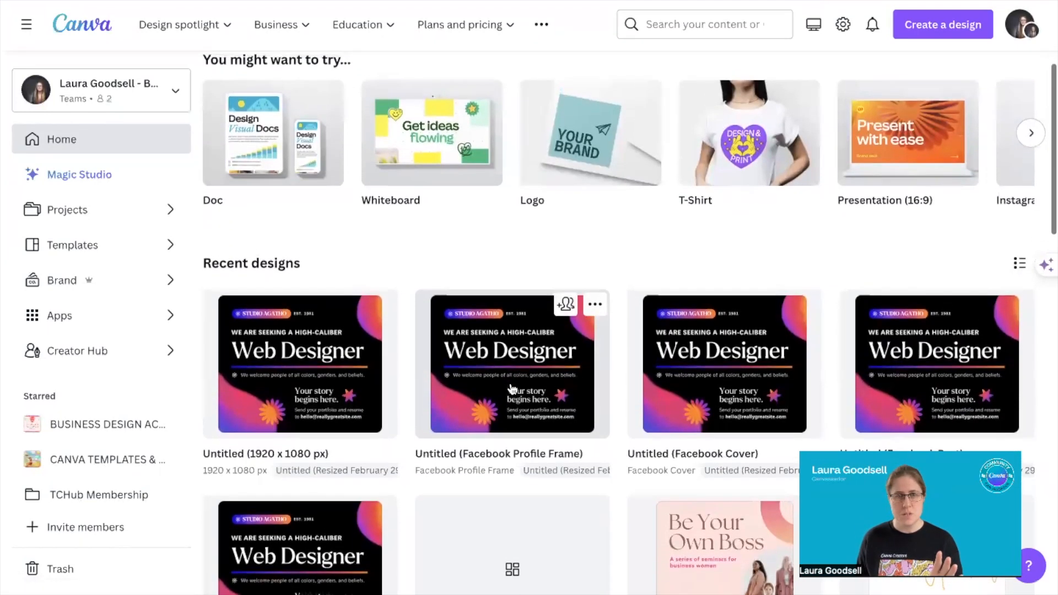
left_click(724, 364)
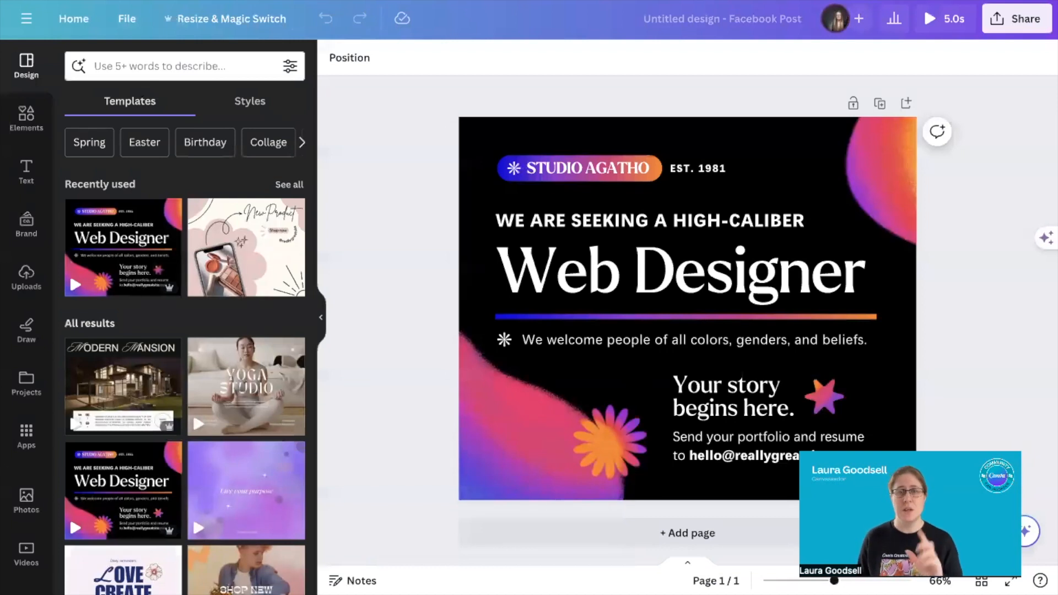
left_click(55, 0)
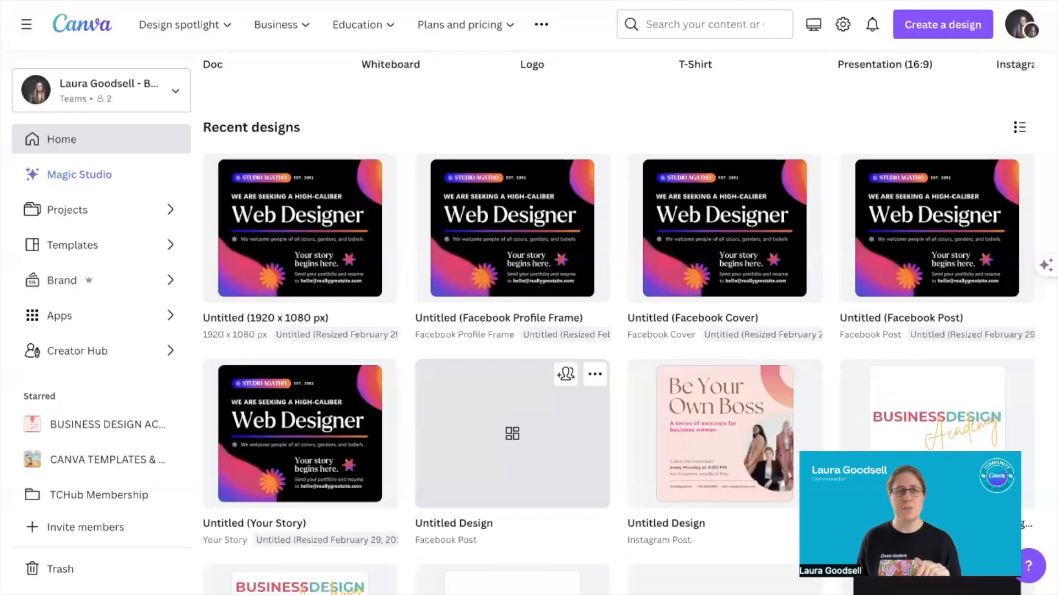
Step: Search the design types for "facebook" and create a new blank Facebook Story design
scroll(275, 208, "up", 7)
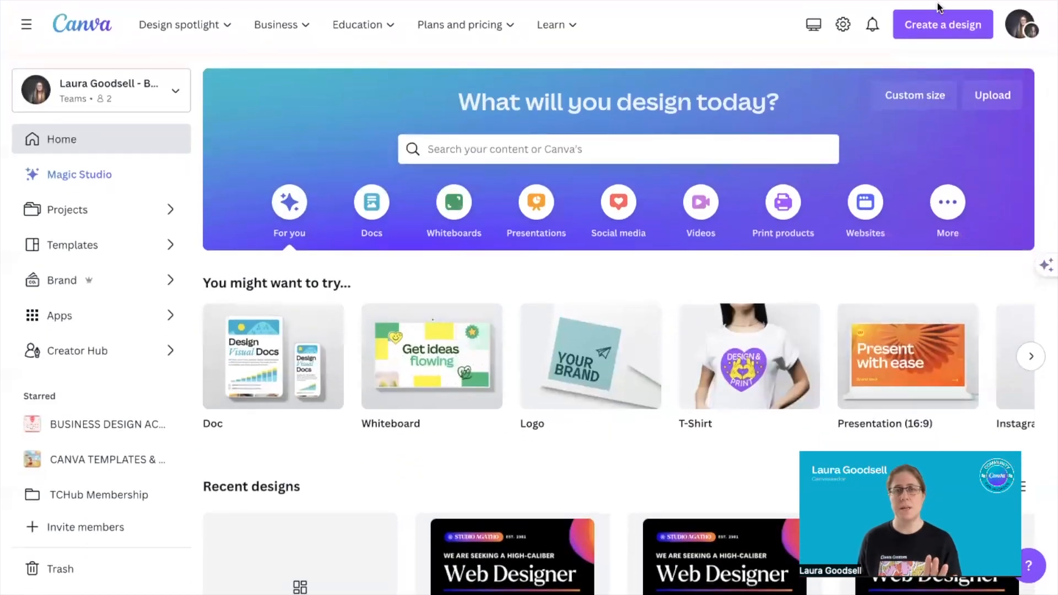
left_click(946, 32)
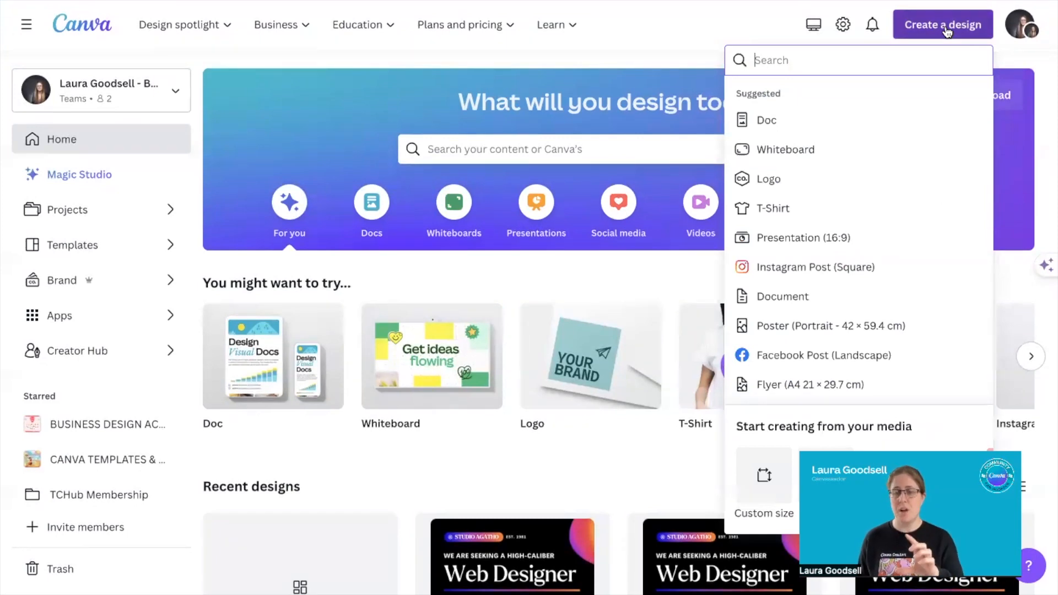
type("st")
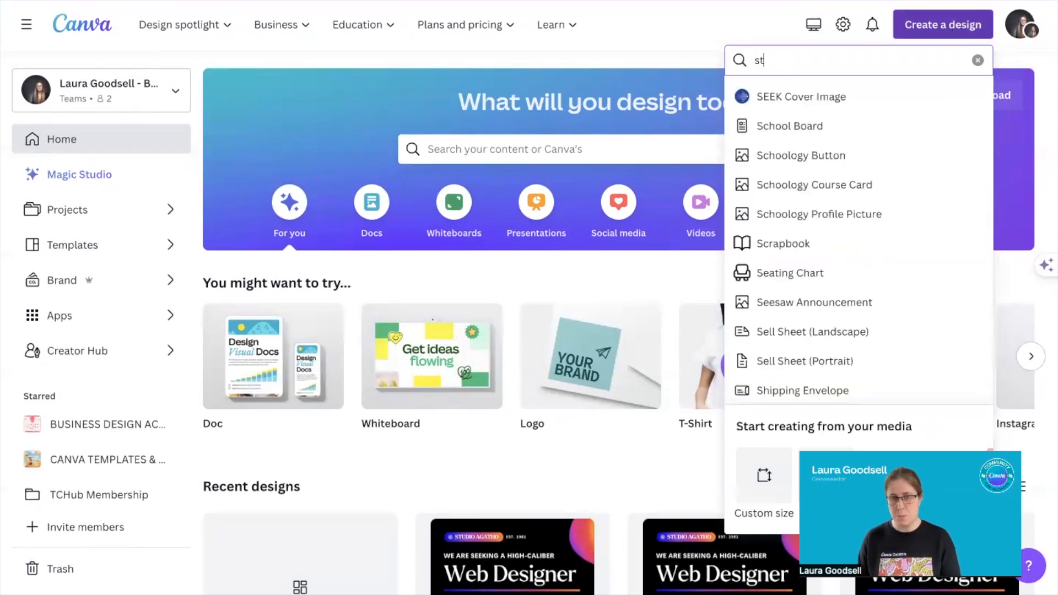
key("BackSpace")
type("facebook")
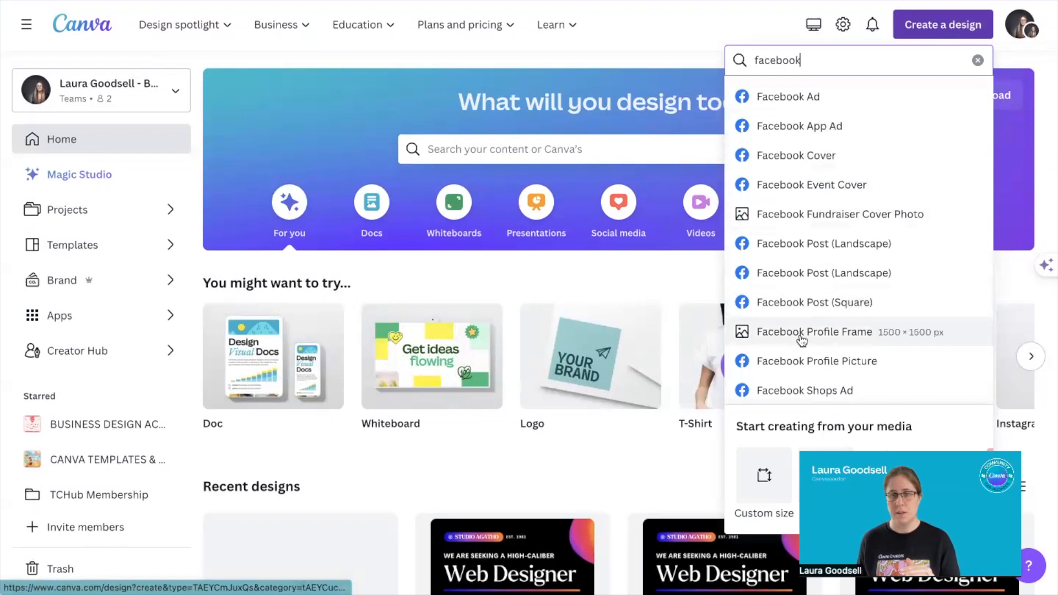
scroll(798, 333, "down", 3)
scroll(802, 337, "down", 1)
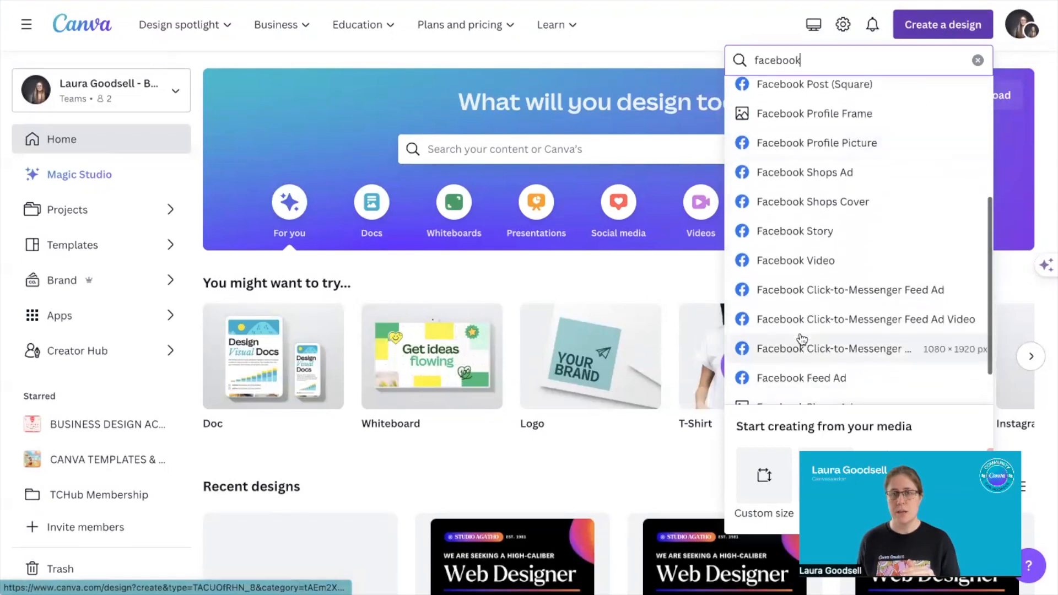
left_click(792, 223)
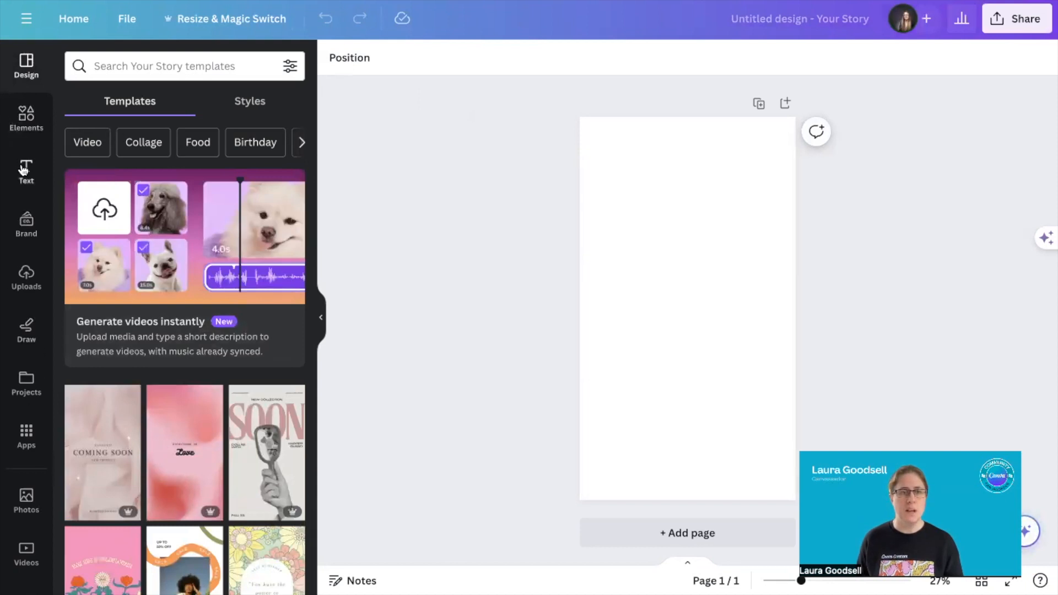
Step: Apply the existing untitled Facebook Post design from your projects to the blank story page
left_click(25, 392)
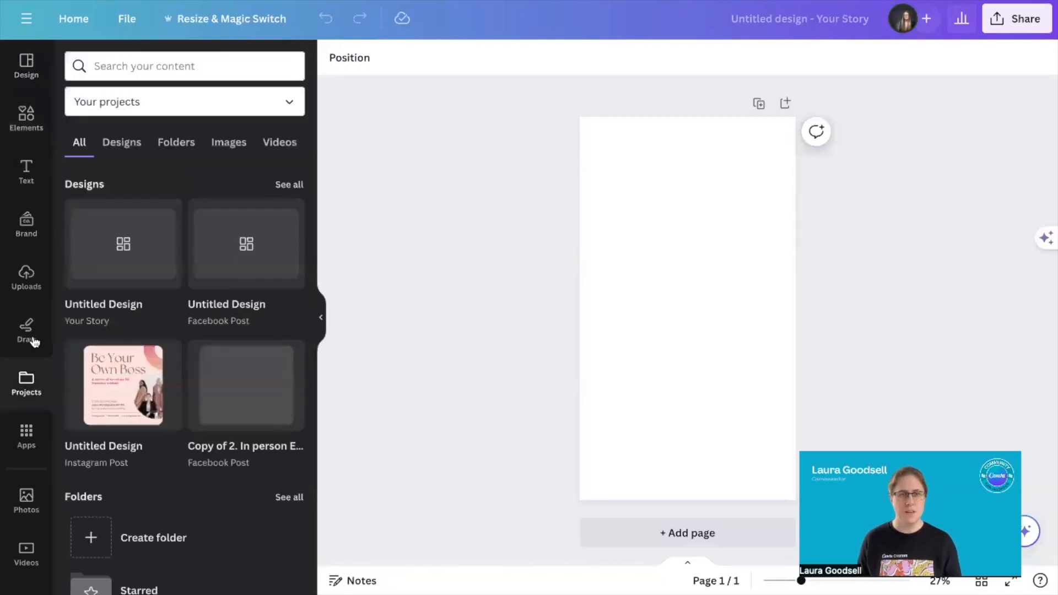
left_click(127, 144)
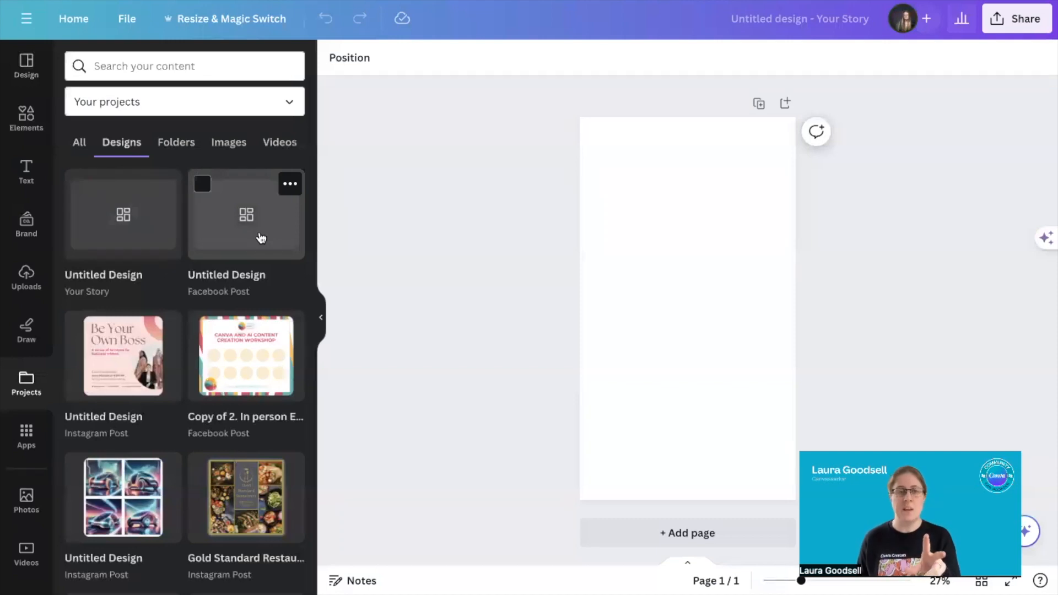
left_click(243, 220)
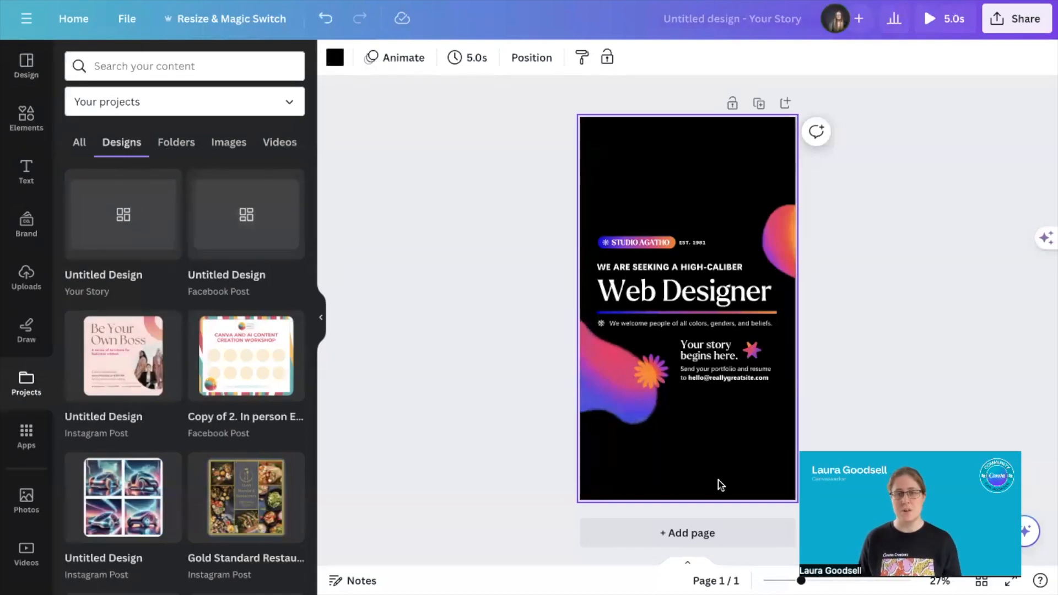
Step: Add a second page and apply the first page of the Gold Standard Restaurant Instagram post design to it
left_click(701, 528)
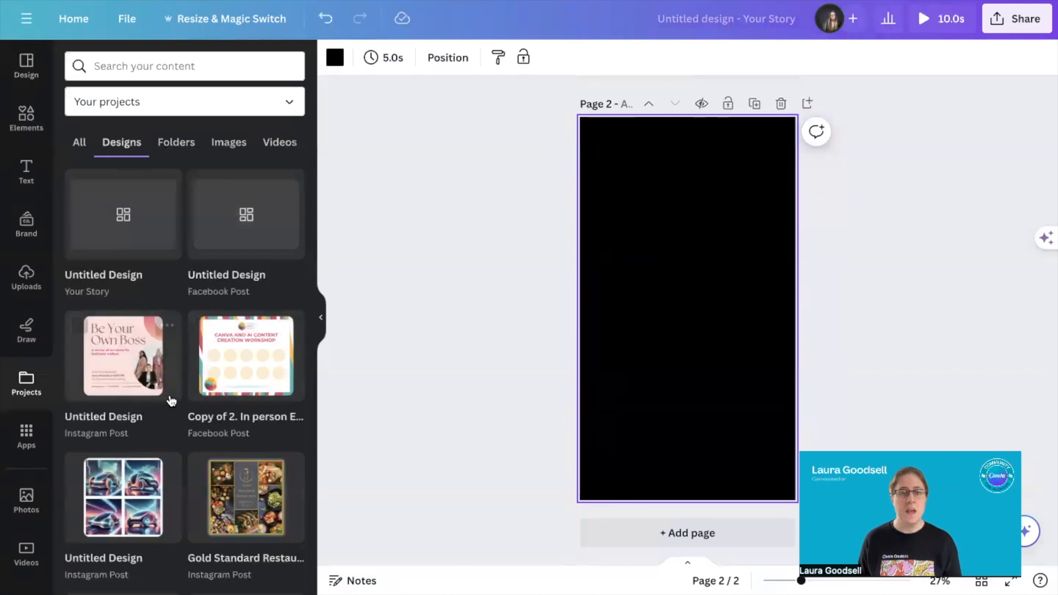
scroll(168, 405, "down", 1)
scroll(169, 402, "down", 2)
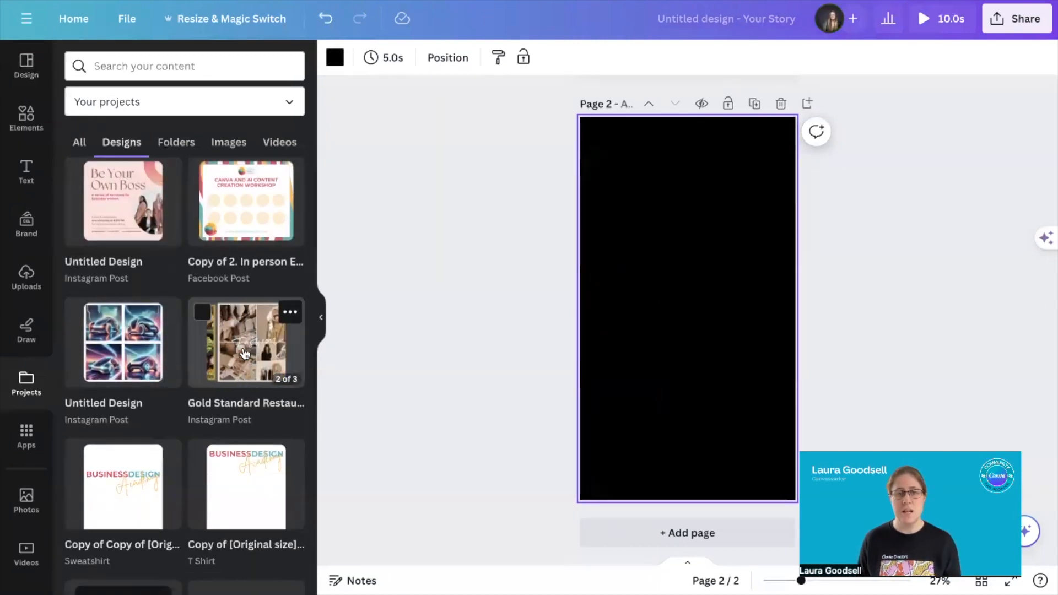
left_click(245, 354)
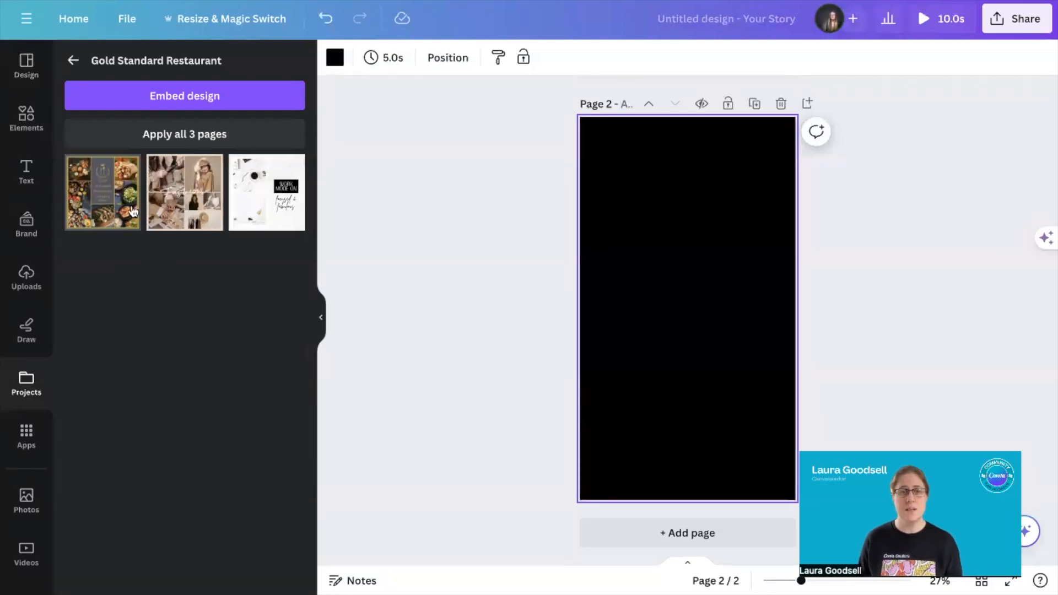
left_click(106, 204)
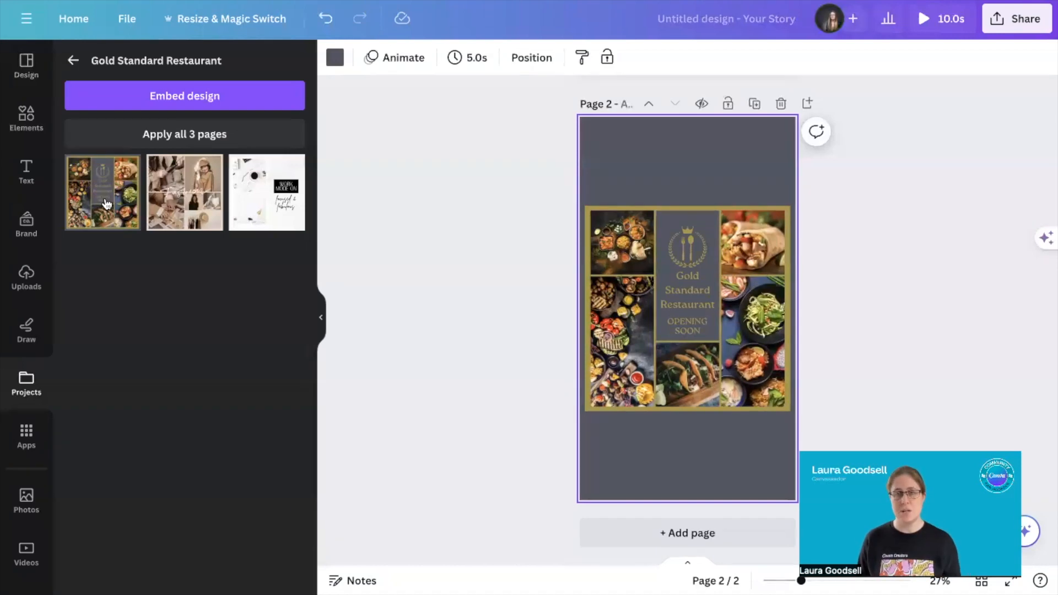
Step: Stretch the gold background and the food photo grid up and down to fill the height of page 2
left_click(683, 209)
left_click_drag(682, 200, 686, 121)
left_click_drag(689, 412, 687, 491)
left_click(681, 411)
left_click_drag(682, 410, 687, 472)
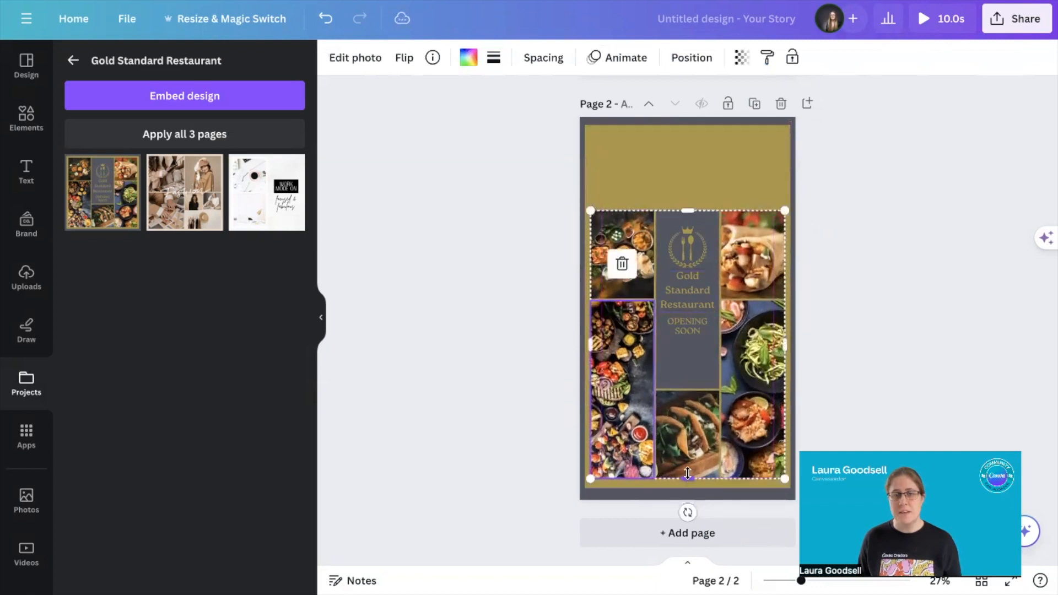
left_click_drag(688, 210, 685, 137)
left_click(509, 216)
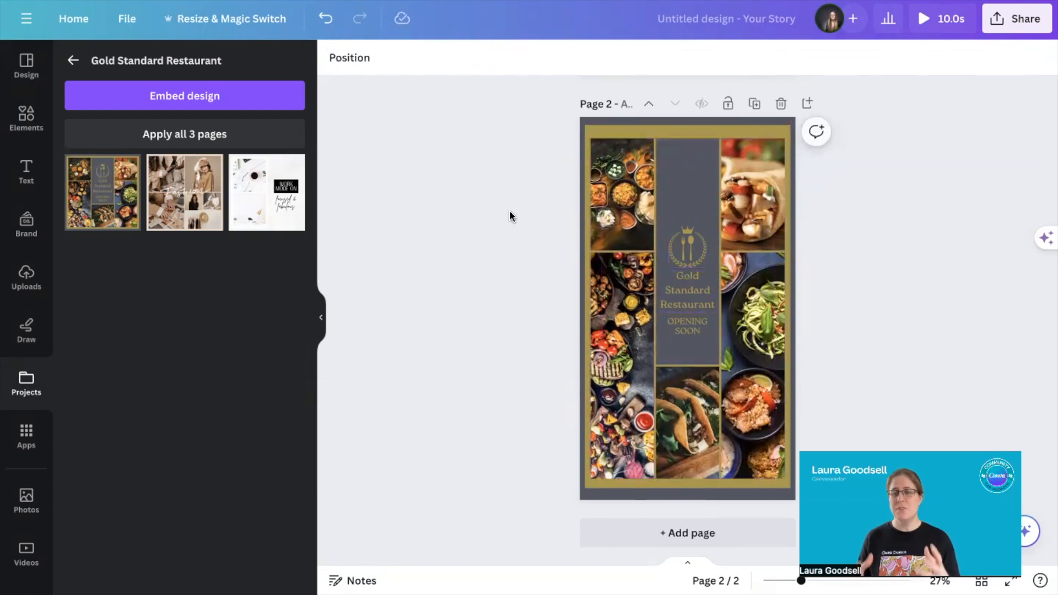